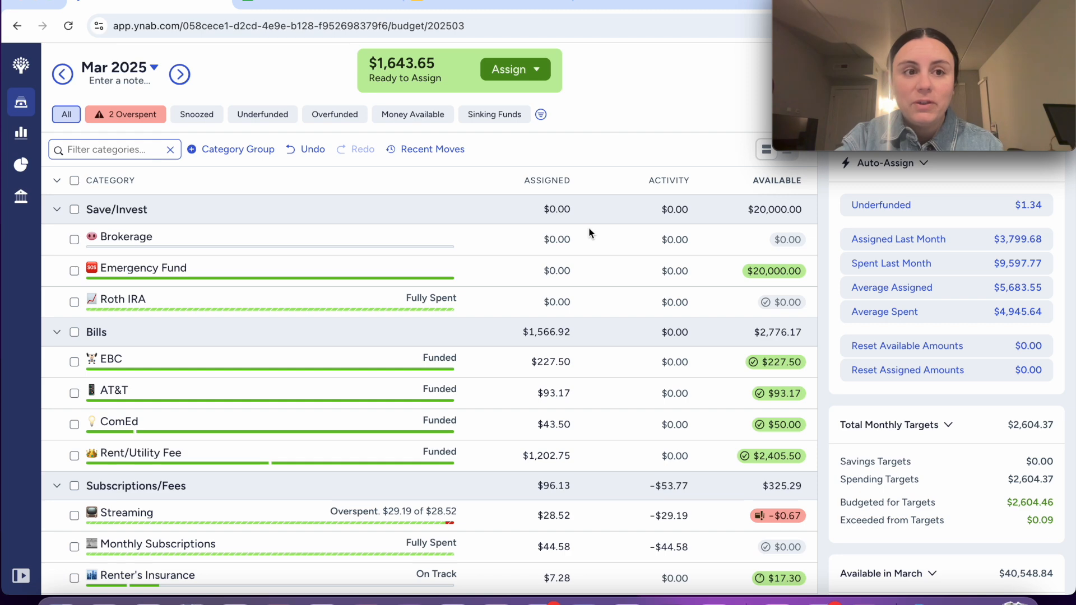
# - Go to the April 2025 budget and auto-assign the low half of the targets to all Bills categories
pyautogui.click(178, 83)
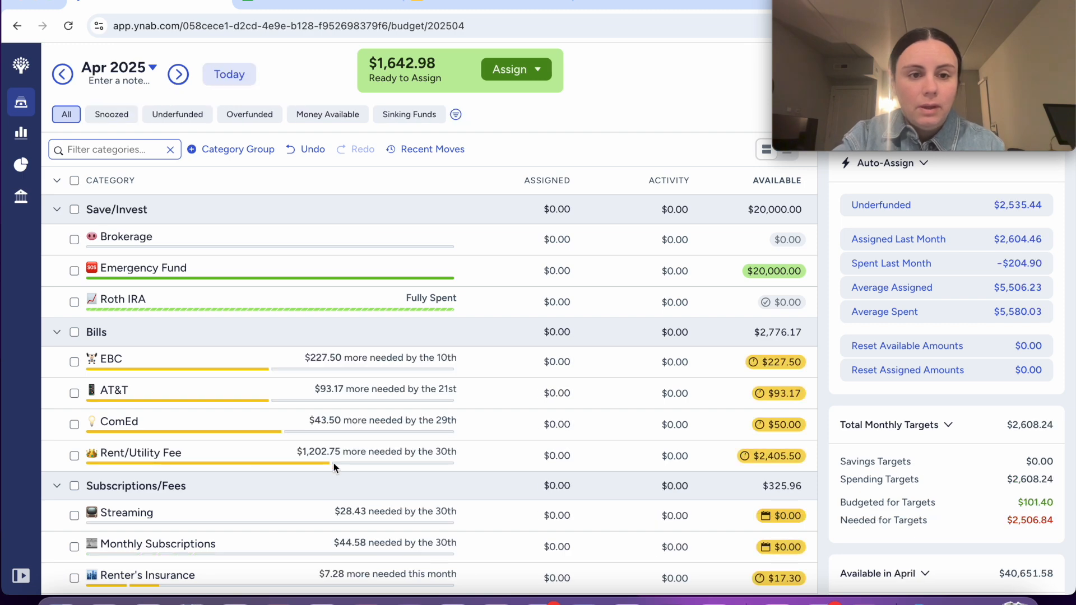
pyautogui.click(74, 333)
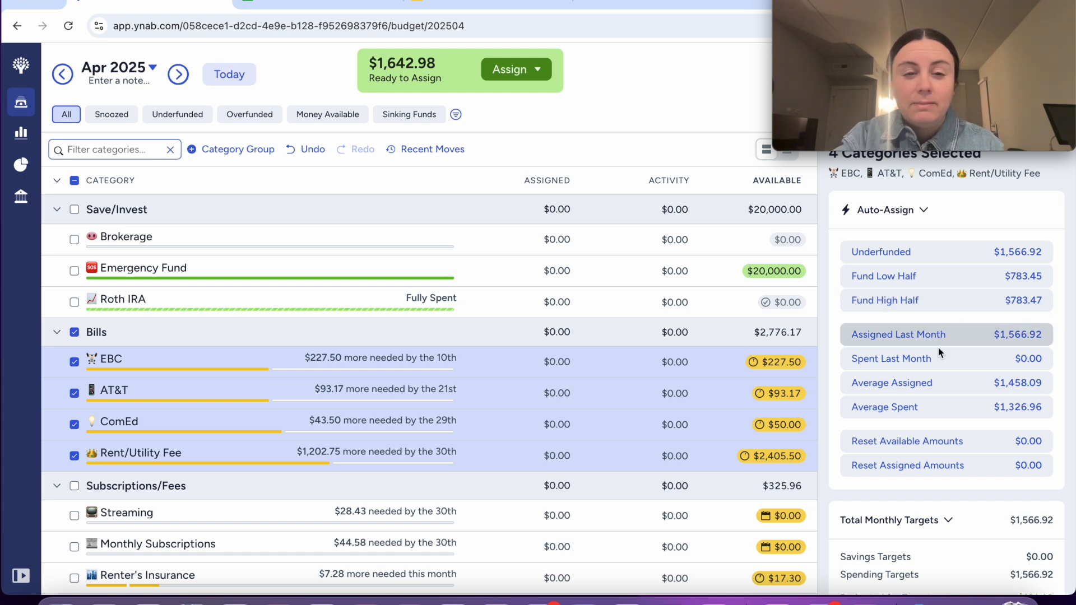
pyautogui.click(894, 279)
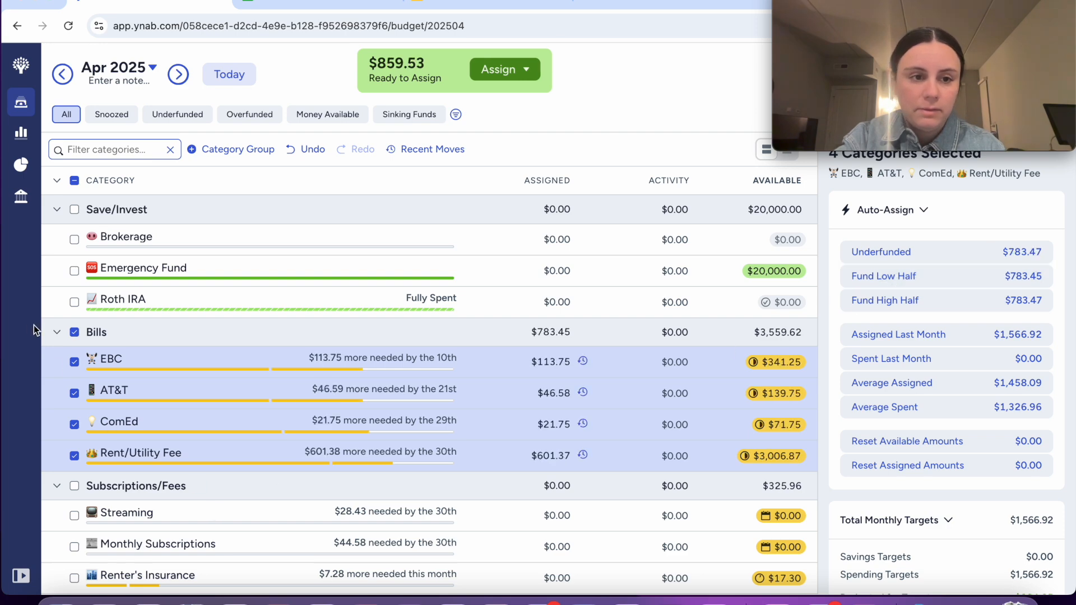
pyautogui.click(74, 332)
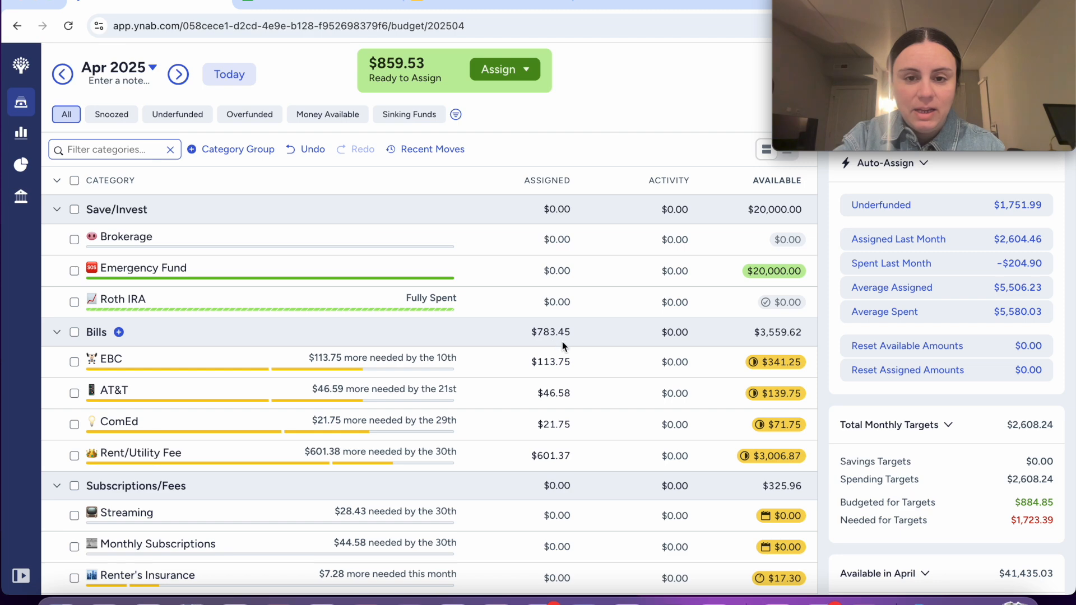
# - Auto-assign the low half of the targets to all categories in the Subscriptions/Fees group
pyautogui.scroll(-5, 220, 416)
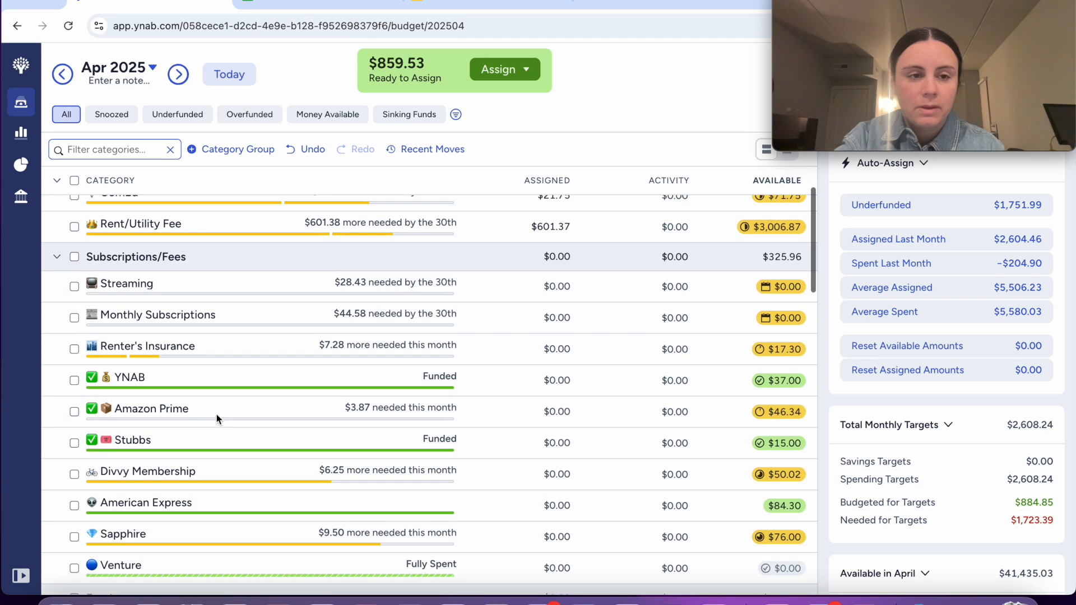
pyautogui.click(74, 257)
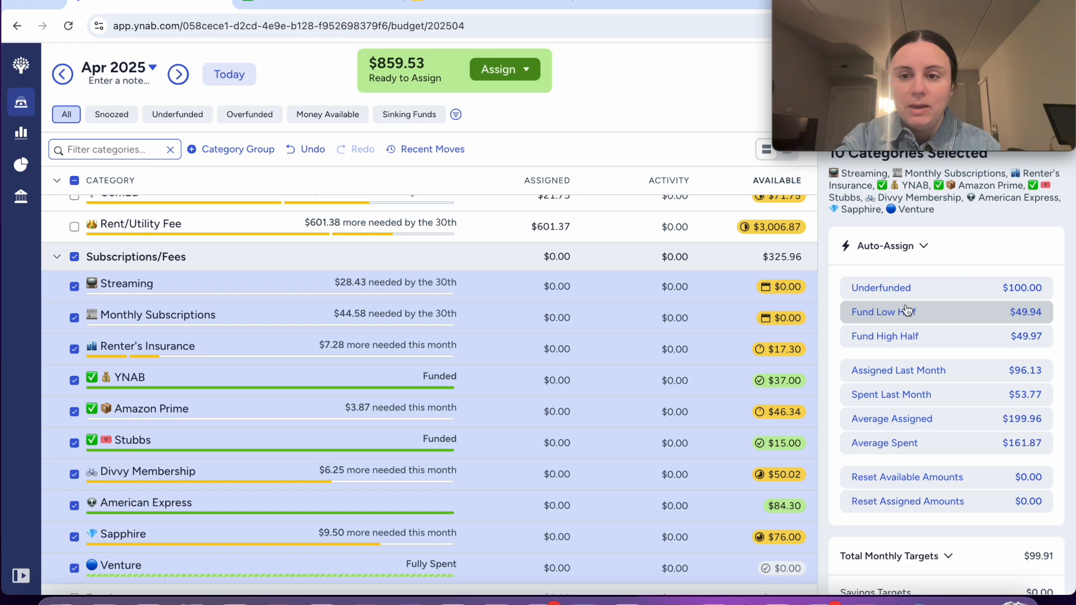
pyautogui.click(877, 324)
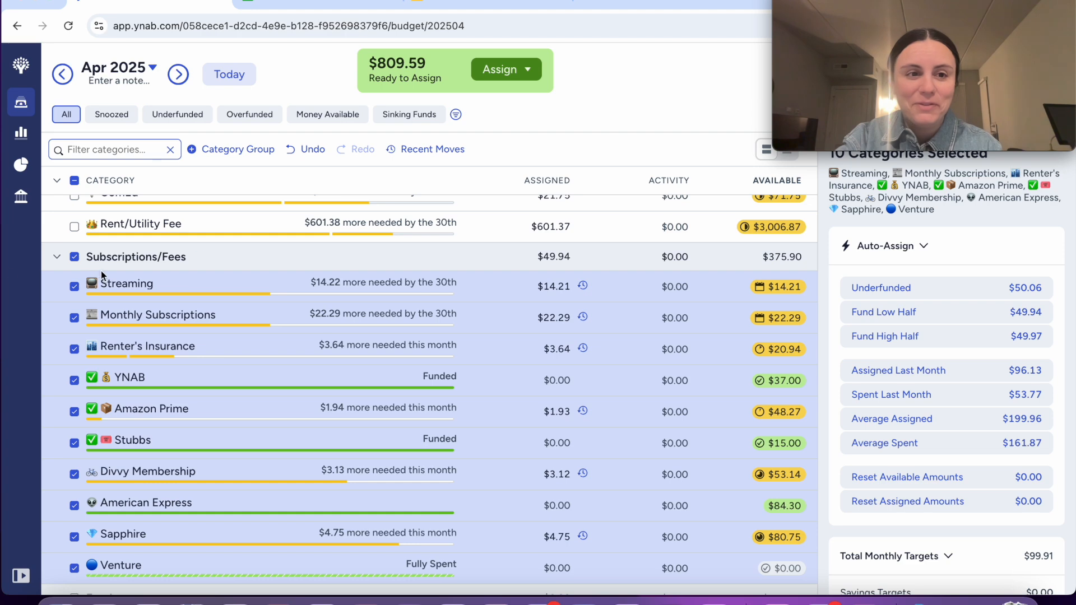
pyautogui.click(74, 257)
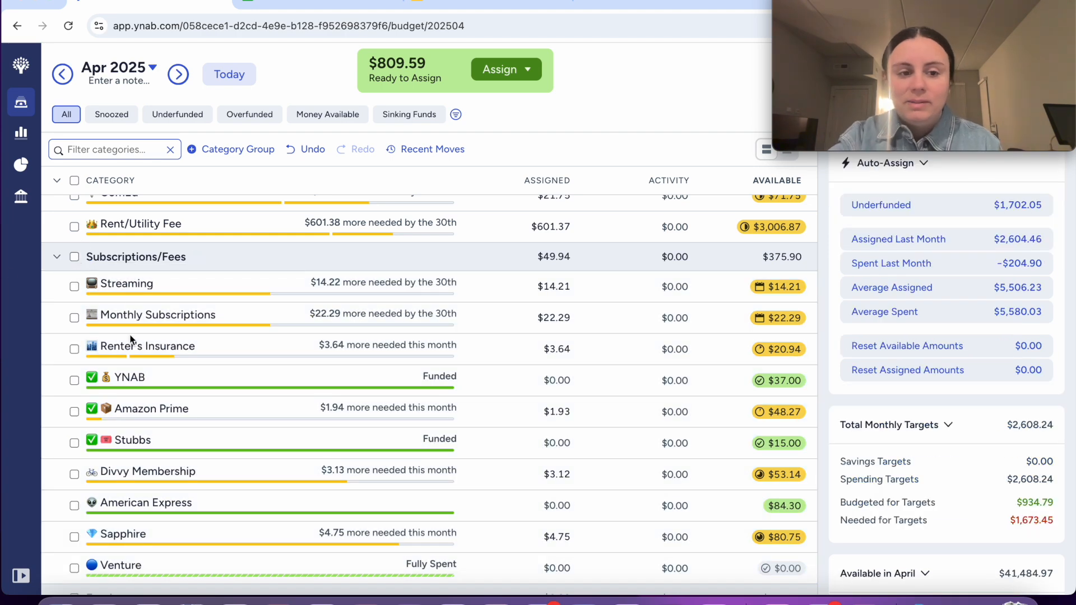
# - Auto-assign half of the targets to all categories in the Food group
pyautogui.scroll(-2, 130, 339)
pyautogui.scroll(1, 131, 339)
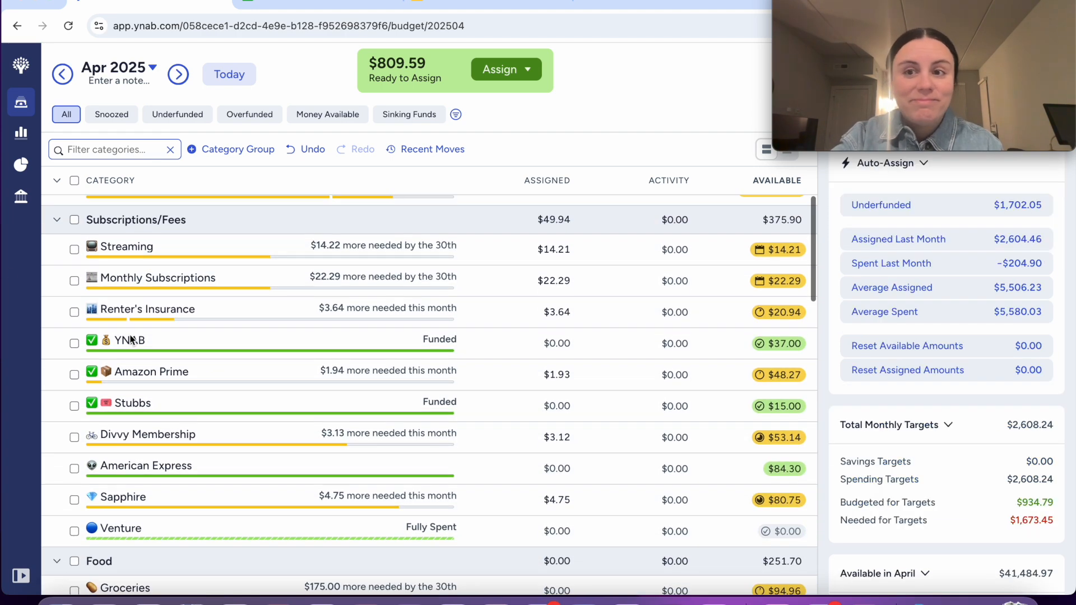
pyautogui.scroll(-2, 130, 339)
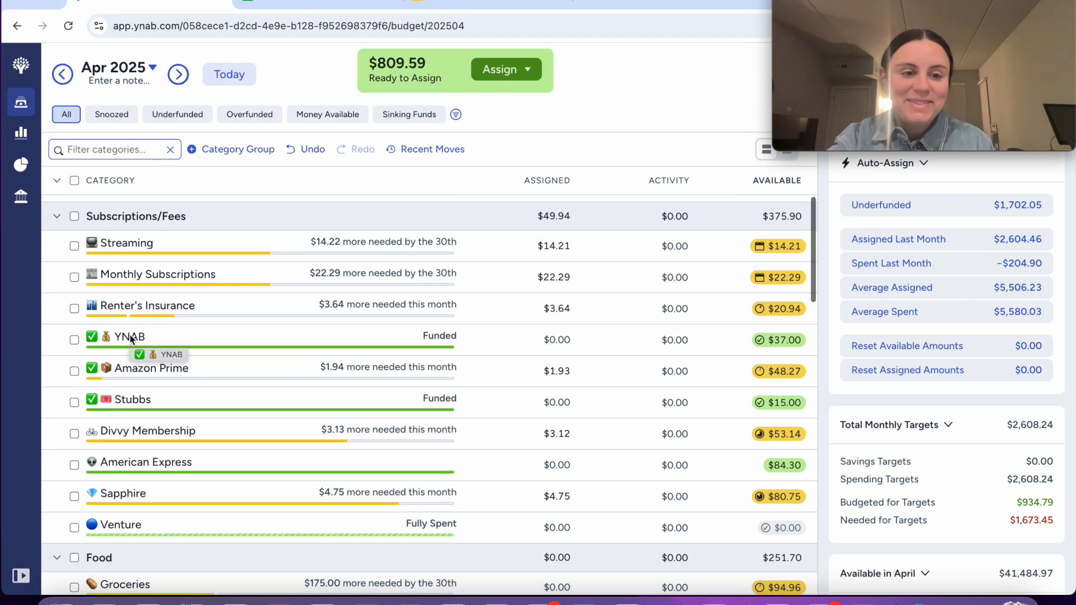
pyautogui.scroll(-5, 129, 334)
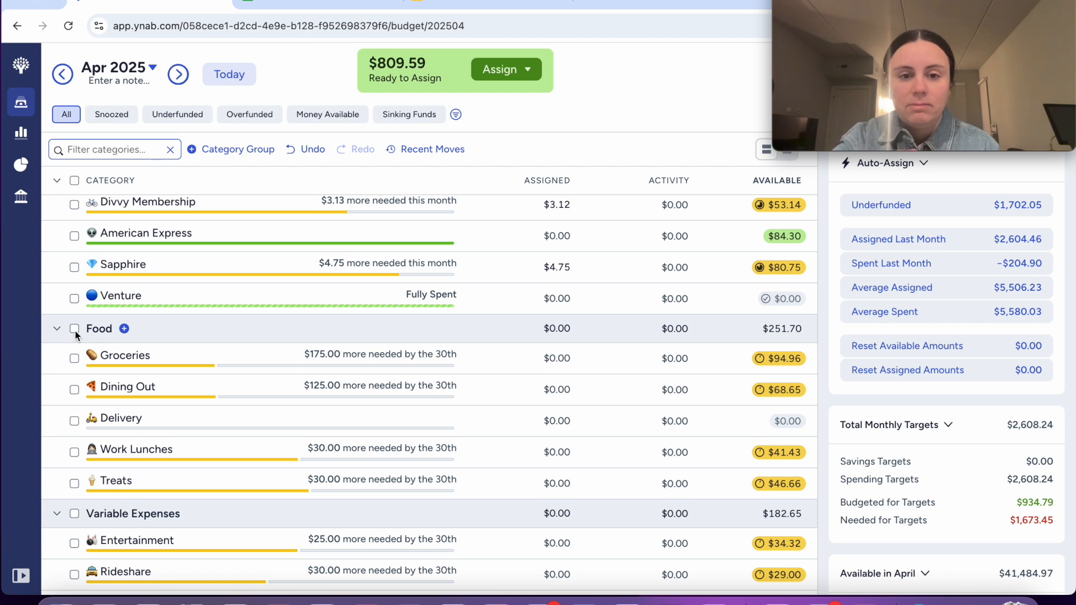
pyautogui.click(74, 329)
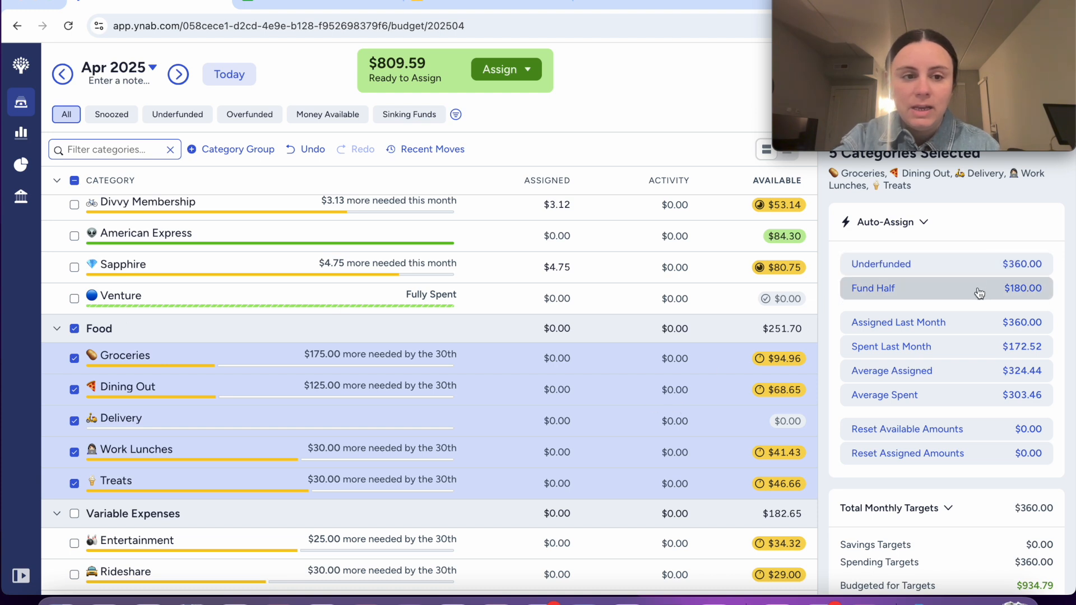
pyautogui.click(979, 292)
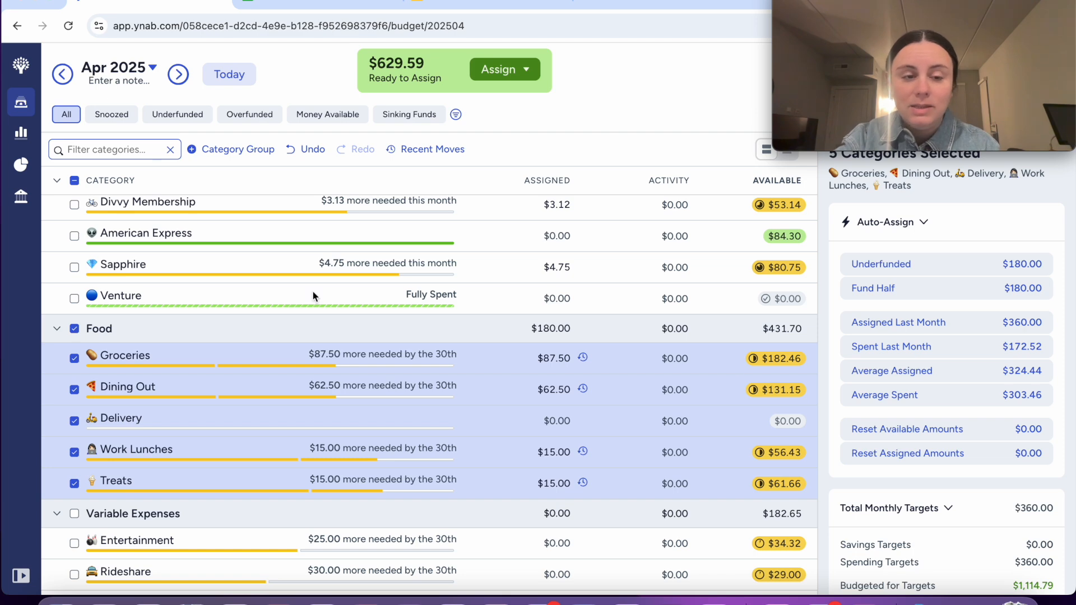
pyautogui.click(77, 329)
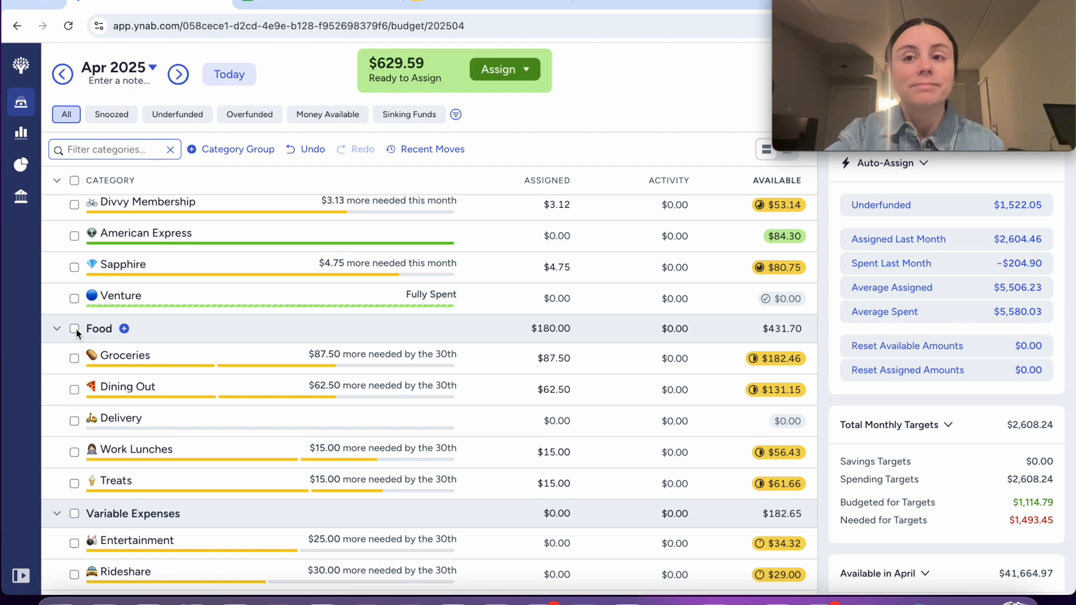
# - Auto-assign half of the targets to all categories in the Variable Expenses group
pyautogui.scroll(-3, 146, 455)
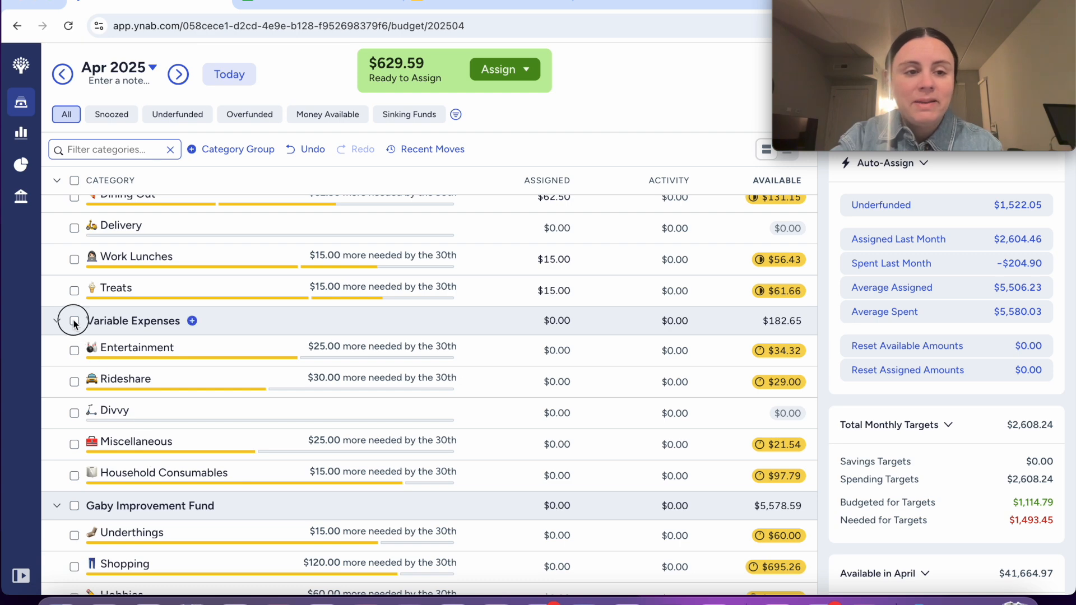
pyautogui.click(74, 321)
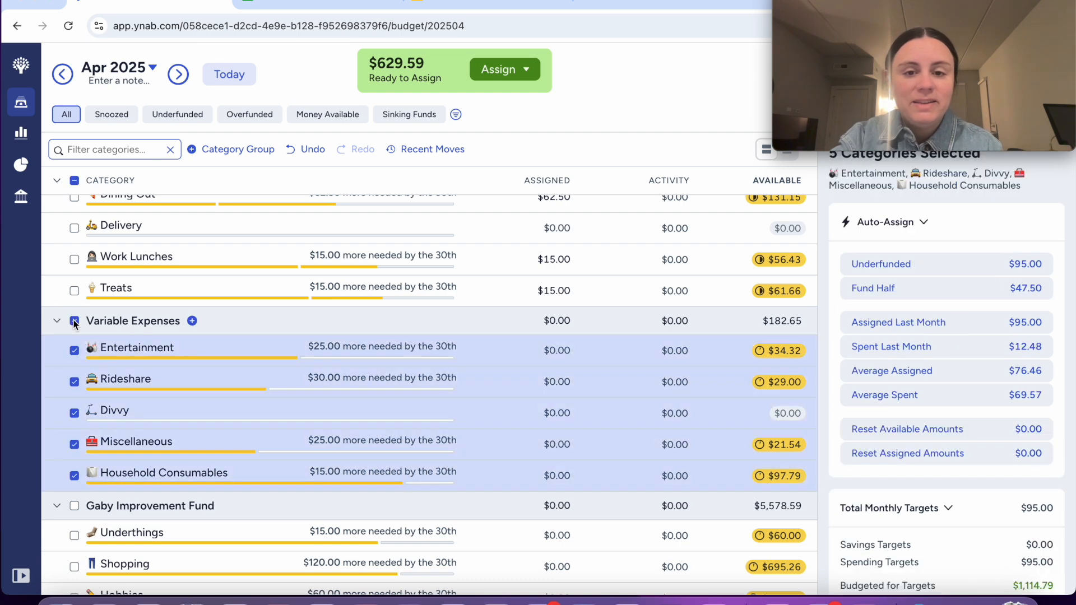
pyautogui.click(961, 296)
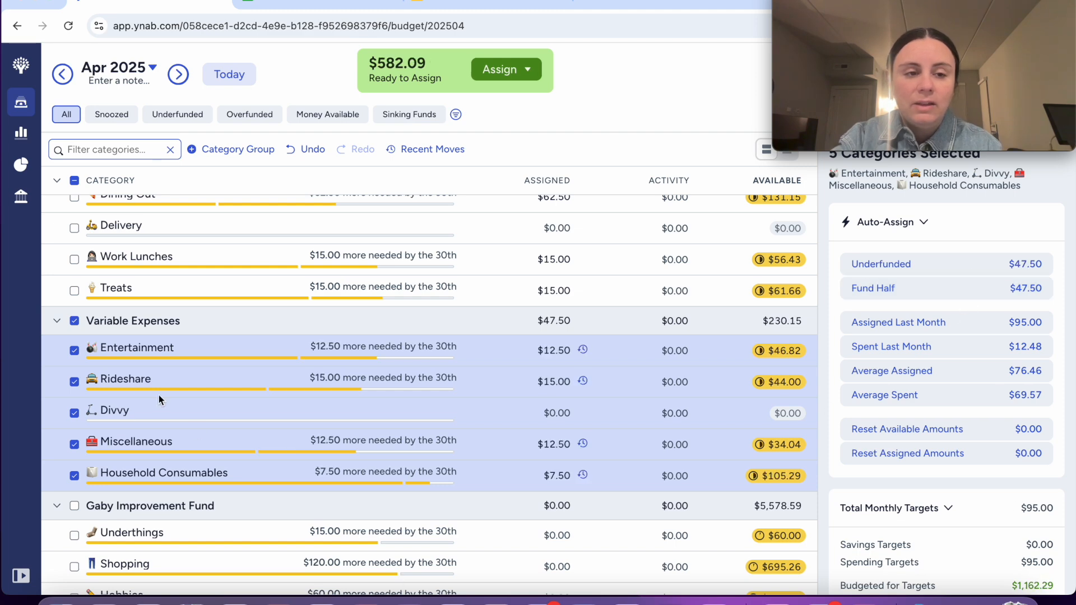
pyautogui.click(75, 321)
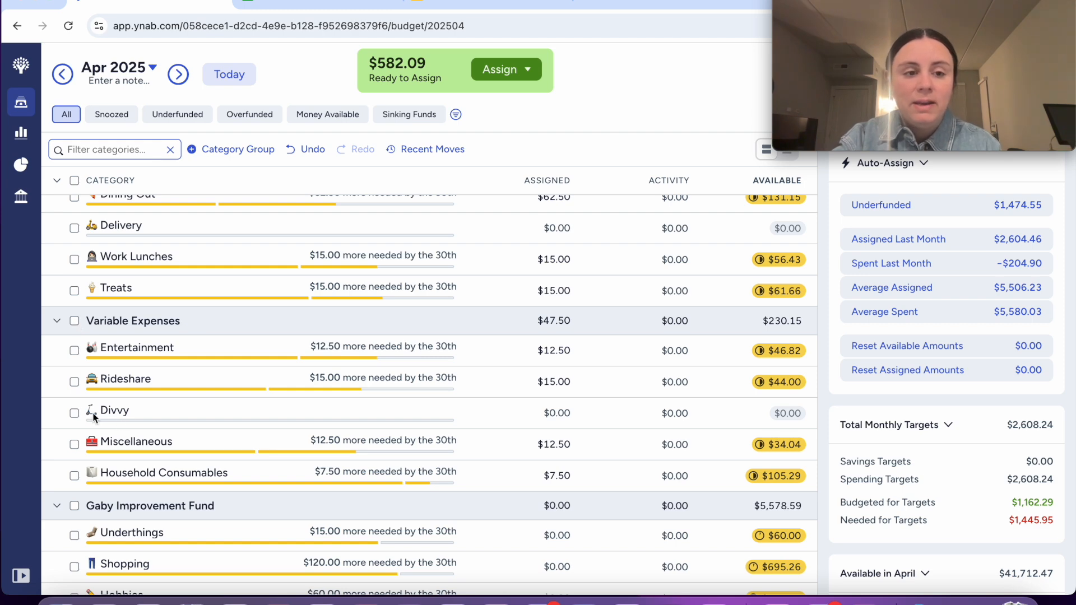
# - Create a monthly target of $20 for the Divvy category, due by the last day of the month
pyautogui.click(75, 414)
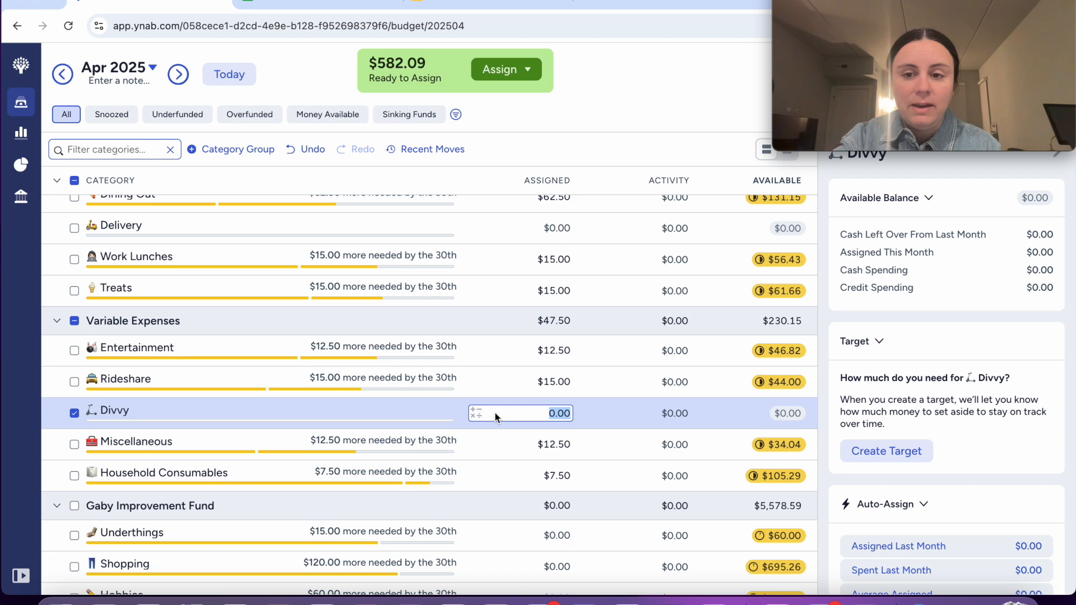
pyautogui.click(903, 456)
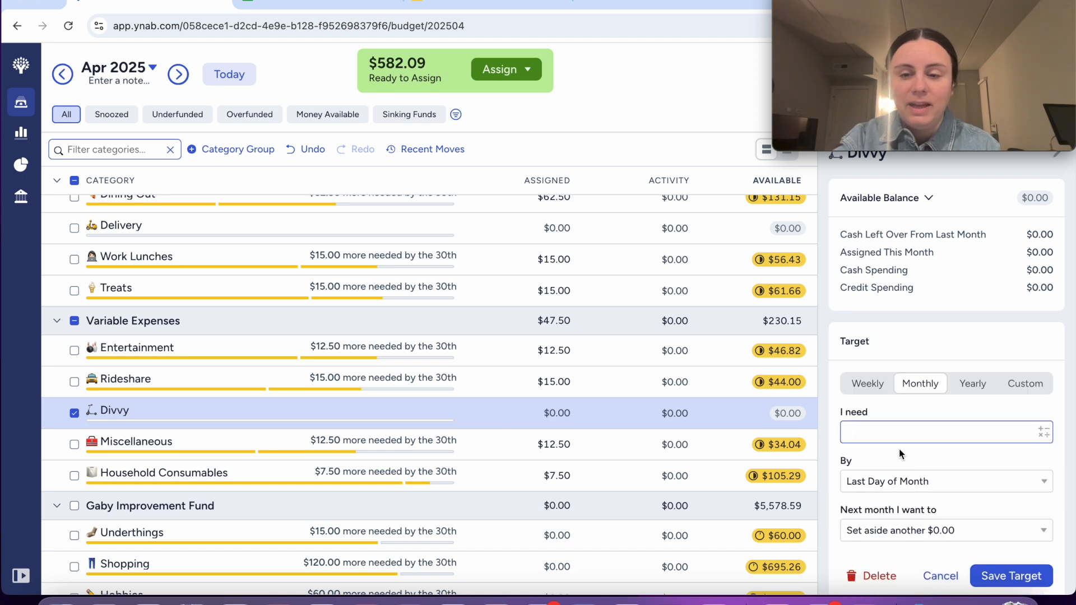
pyautogui.write('20')
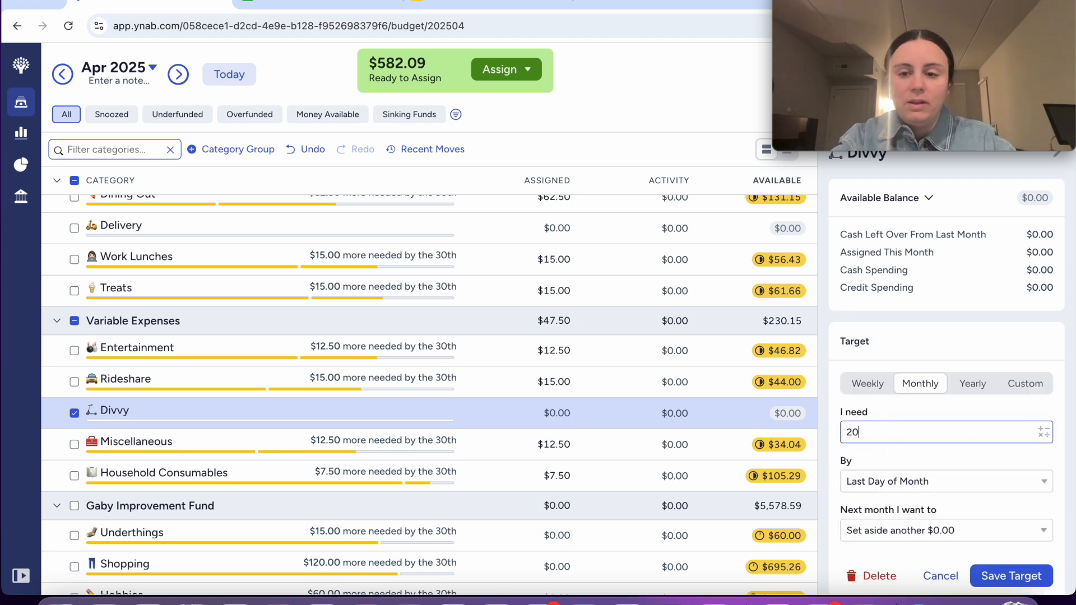
pyautogui.click(1026, 576)
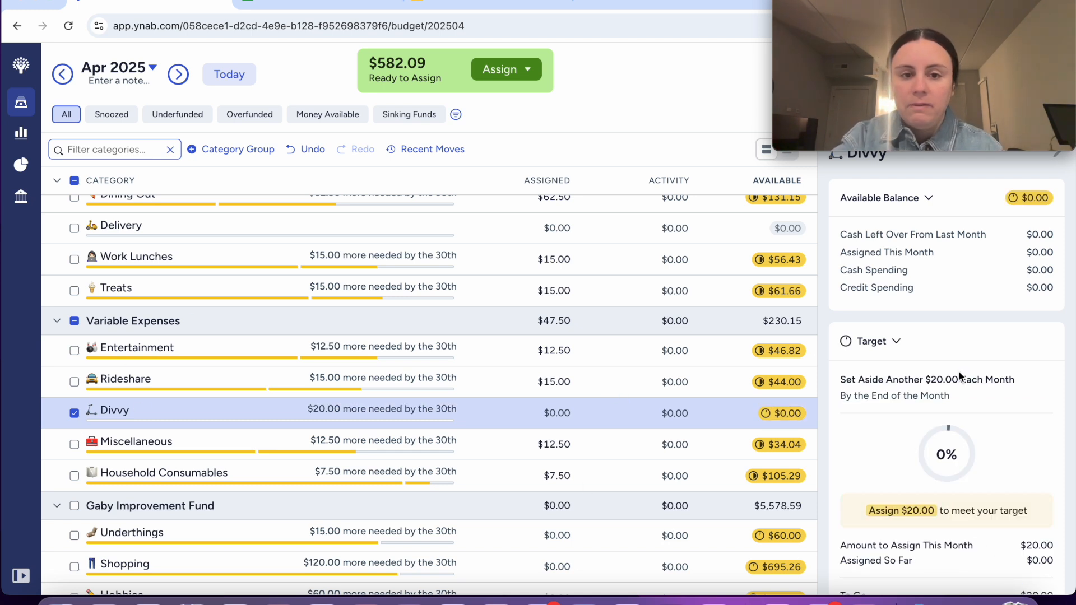
pyautogui.click(74, 414)
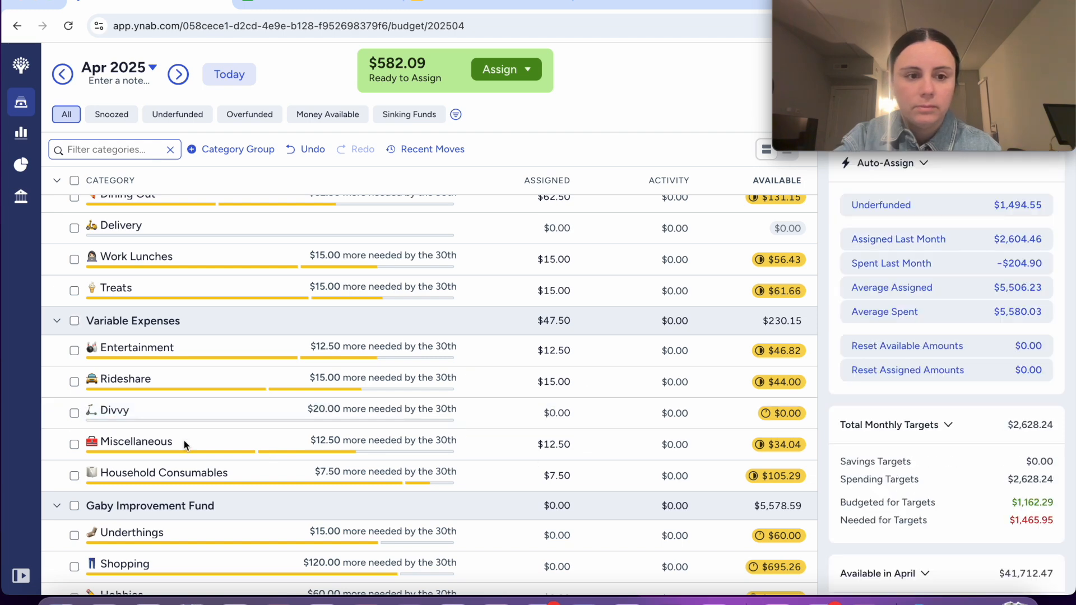
# - Assign $10 to the Divvy category for April
pyautogui.click(104, 413)
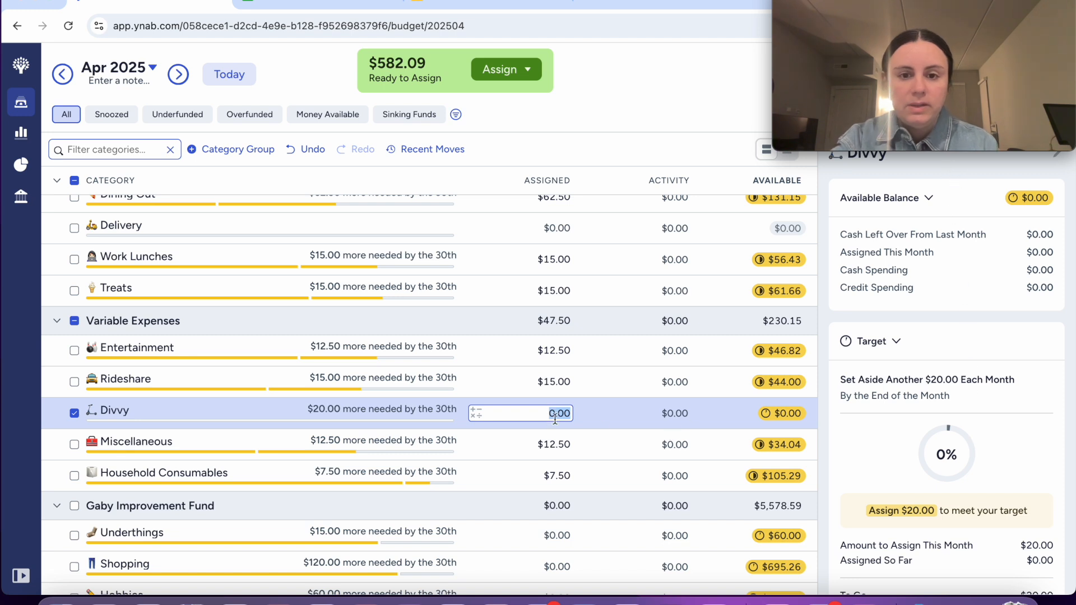
pyautogui.click(81, 414)
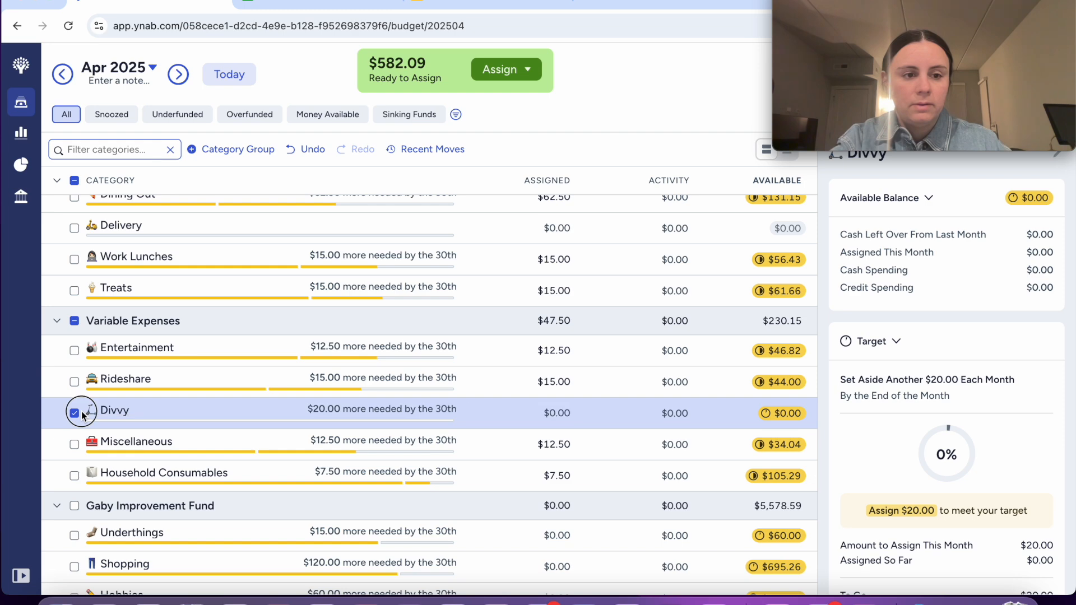
pyautogui.write('10')
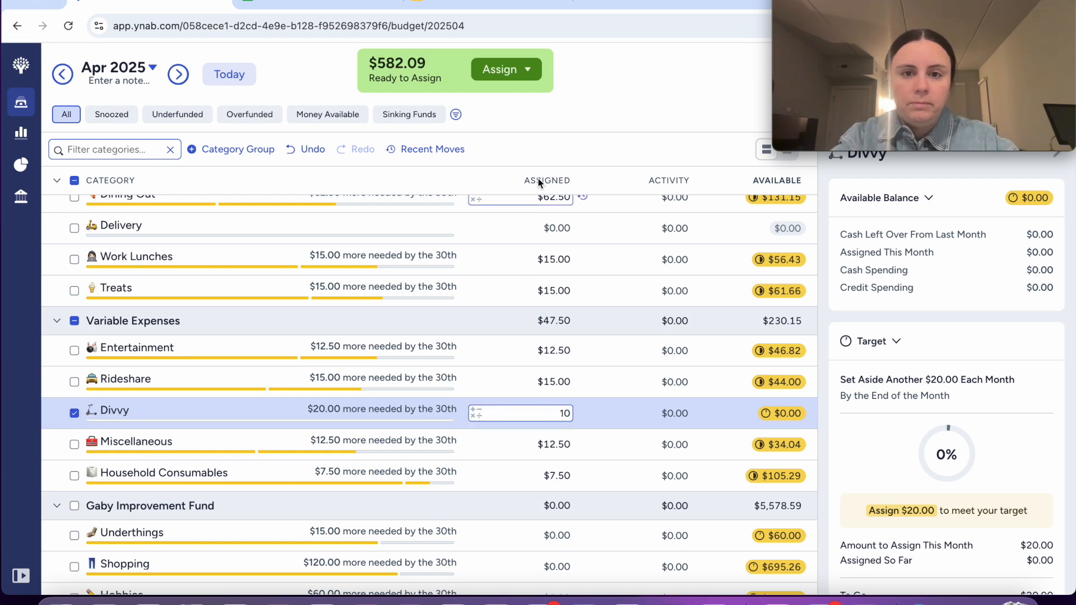
pyautogui.press('Return')
pyautogui.click(73, 414)
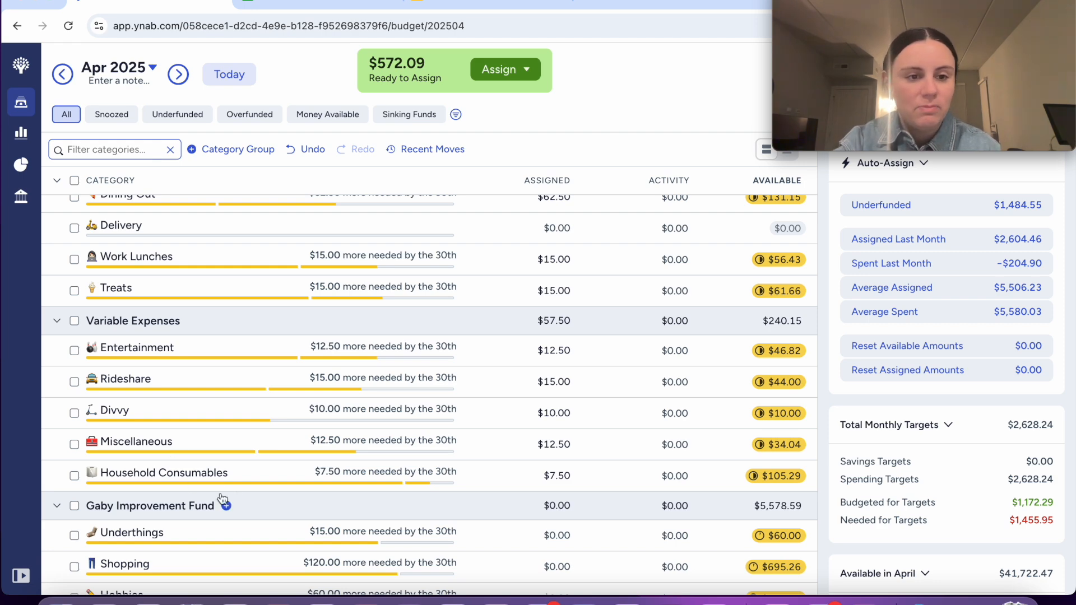
# - Auto-assign half of the targets to all categories in the personal Improvement Fund group
pyautogui.scroll(-4, 223, 499)
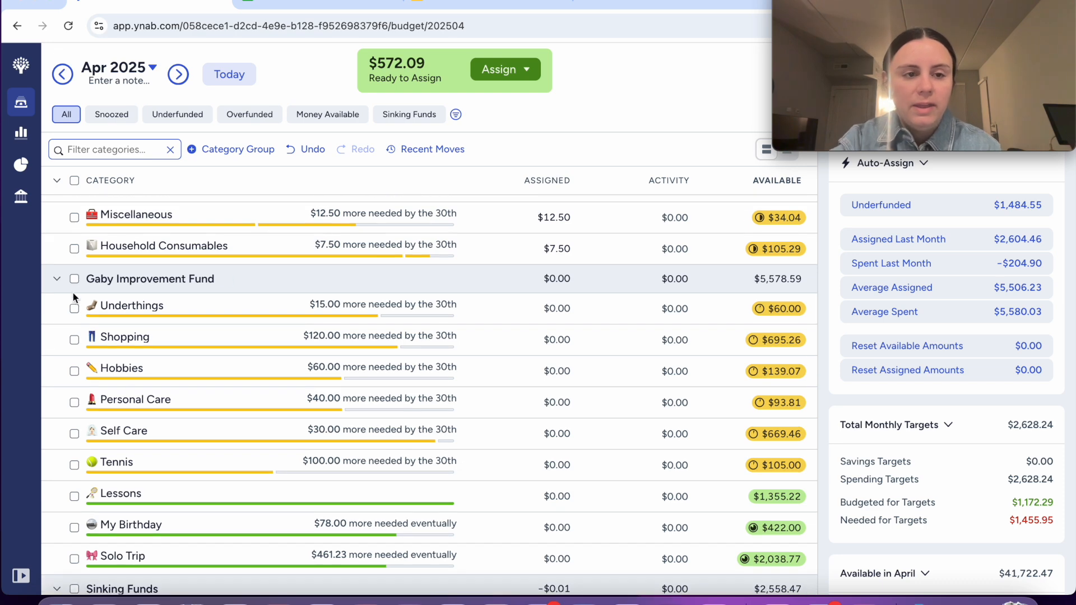
pyautogui.click(74, 279)
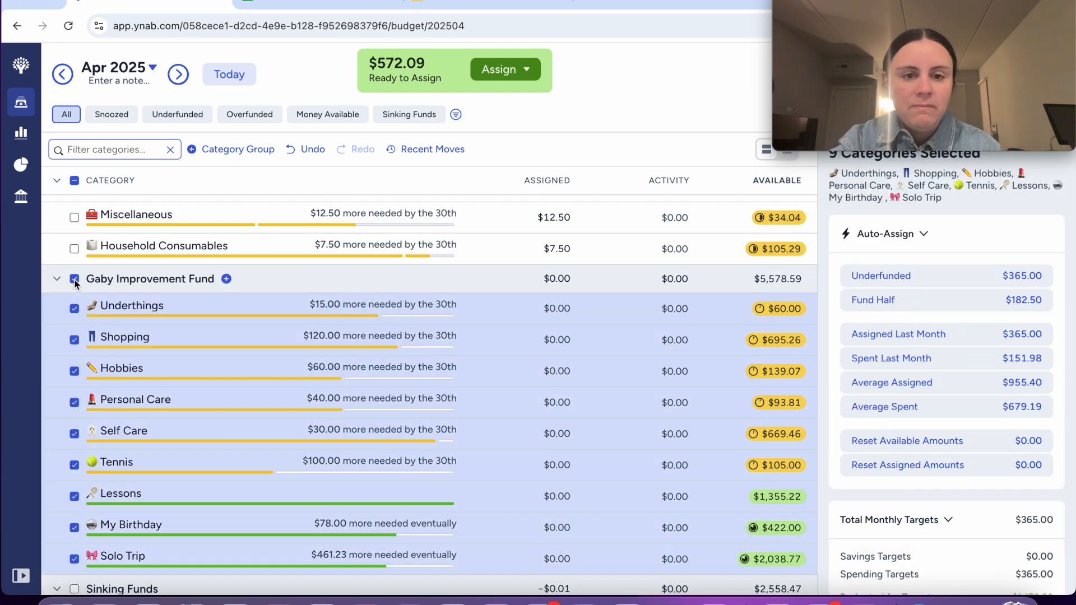
pyautogui.click(975, 311)
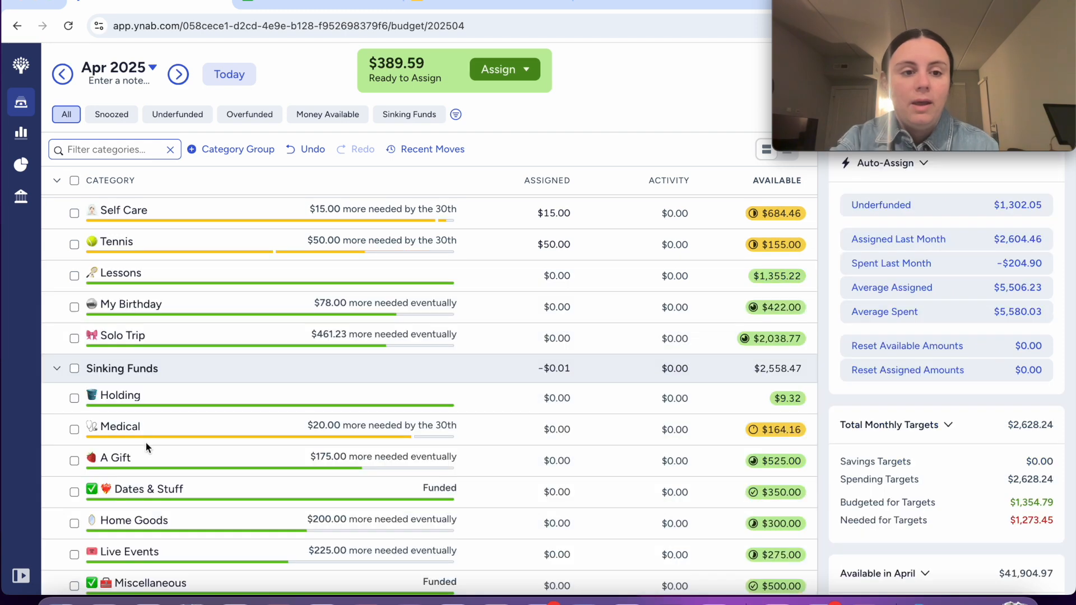
# - Assign $10 to the Medical category in the Sinking Funds group
pyautogui.click(75, 430)
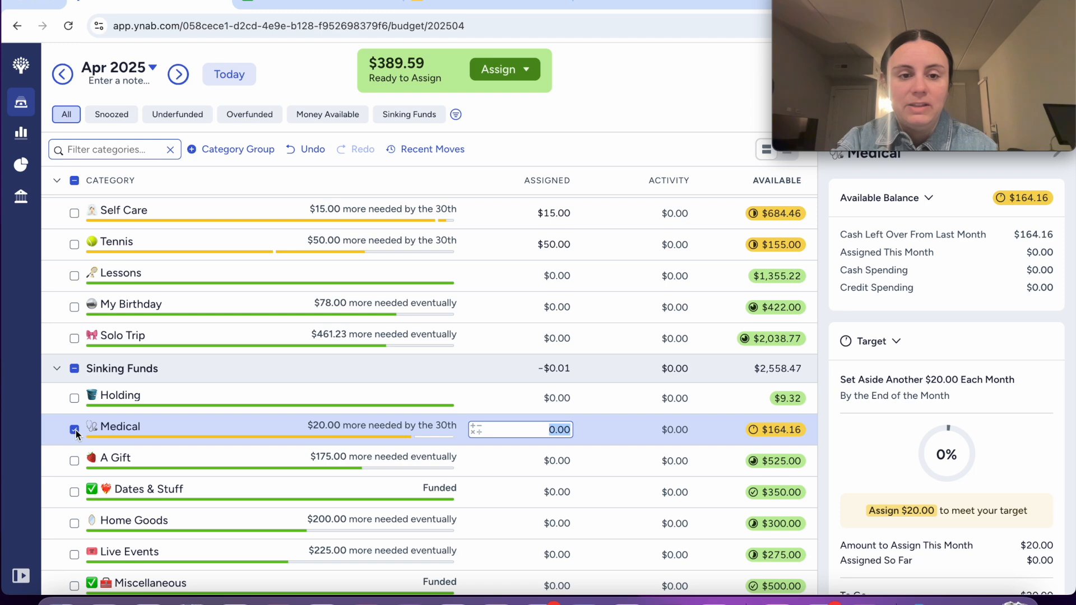
pyautogui.write('10')
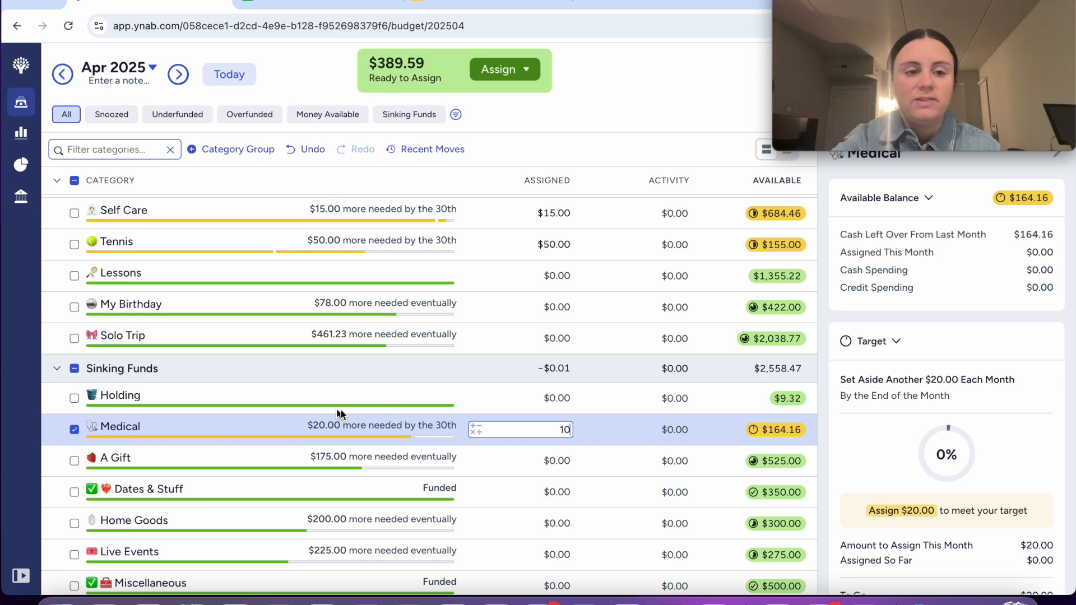
pyautogui.click(74, 430)
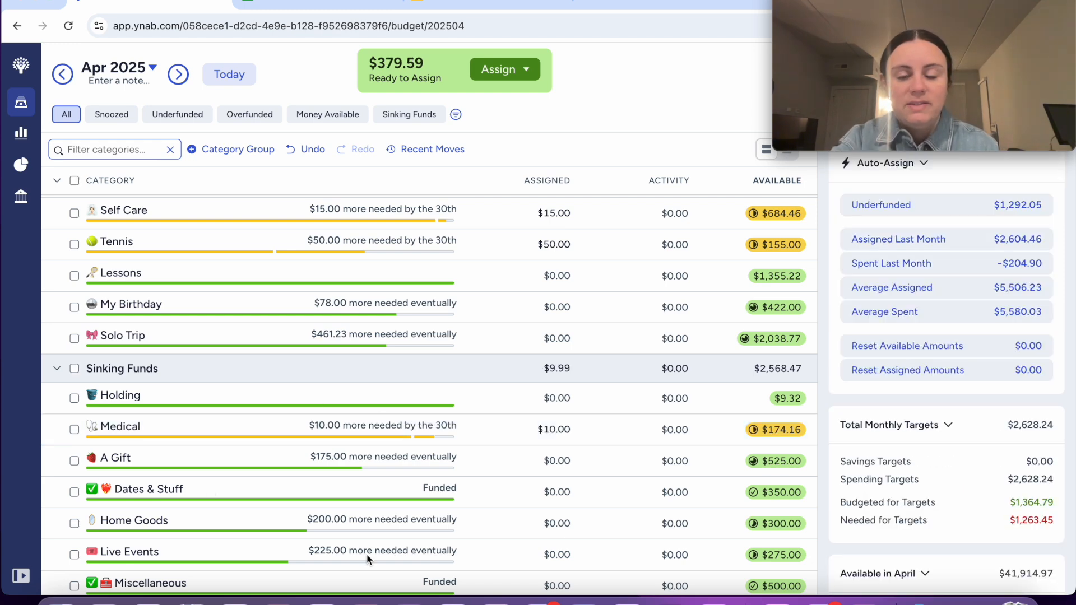
pyautogui.scroll(-7, 367, 559)
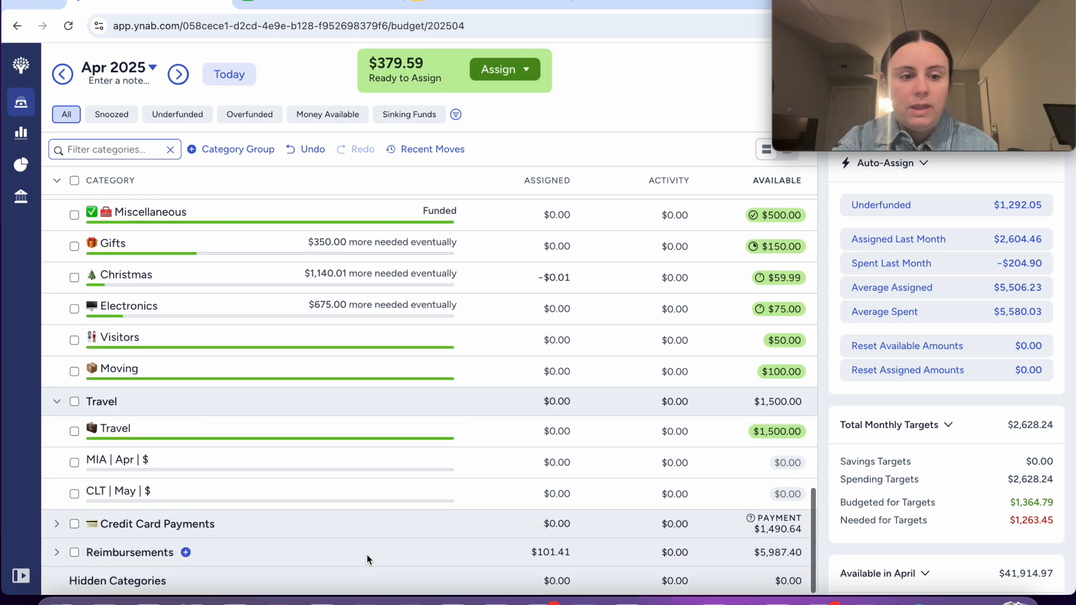
pyautogui.scroll(3, 367, 559)
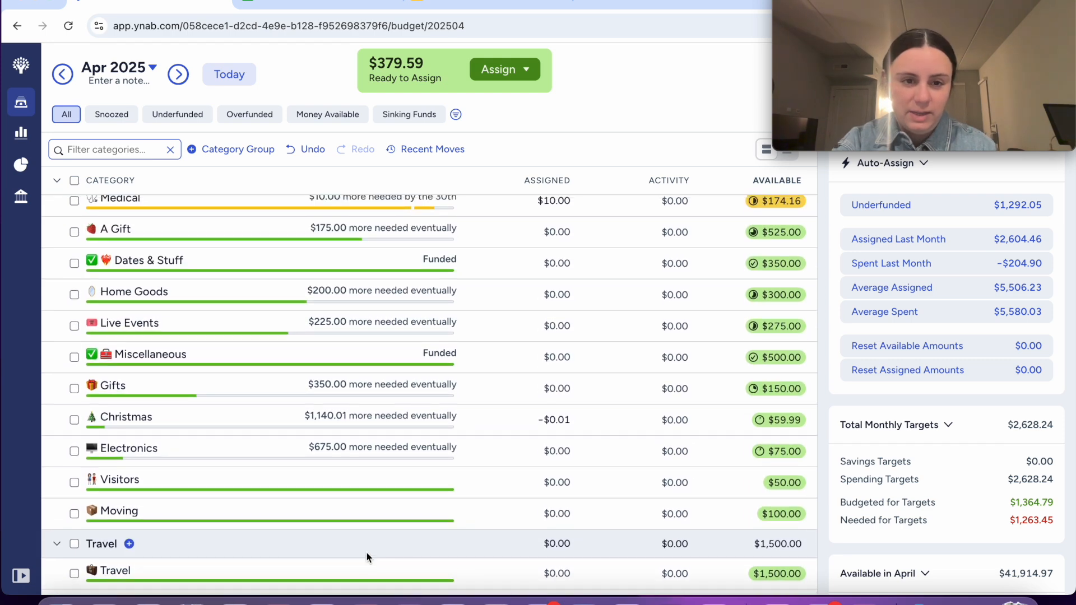
# - Go back to the March 2025 budget and cover the overspent Streaming category with money from Ready to Assign
pyautogui.scroll(3, 330, 416)
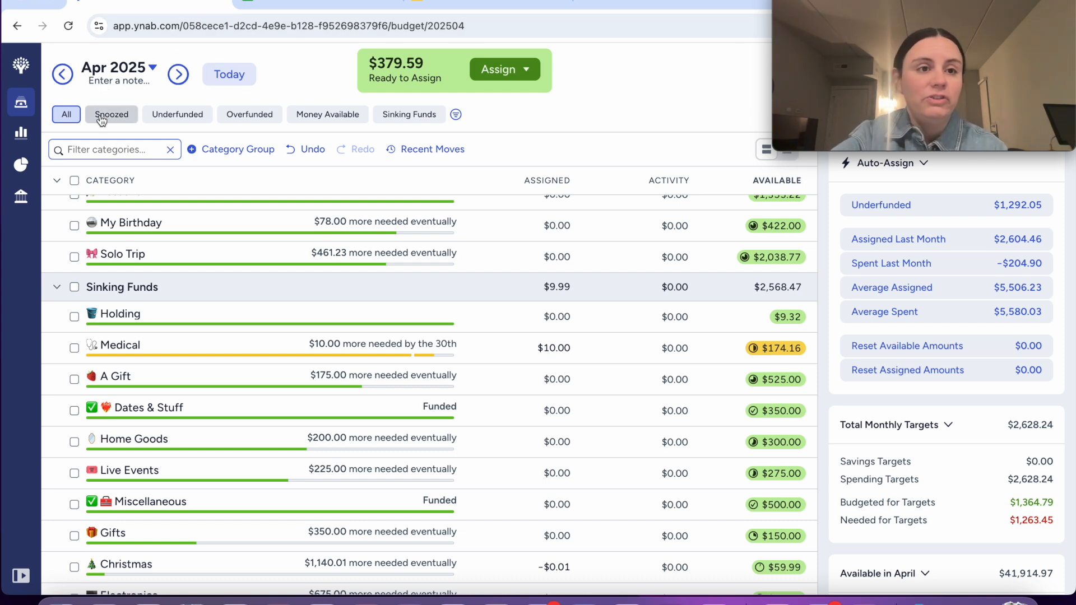
pyautogui.click(66, 81)
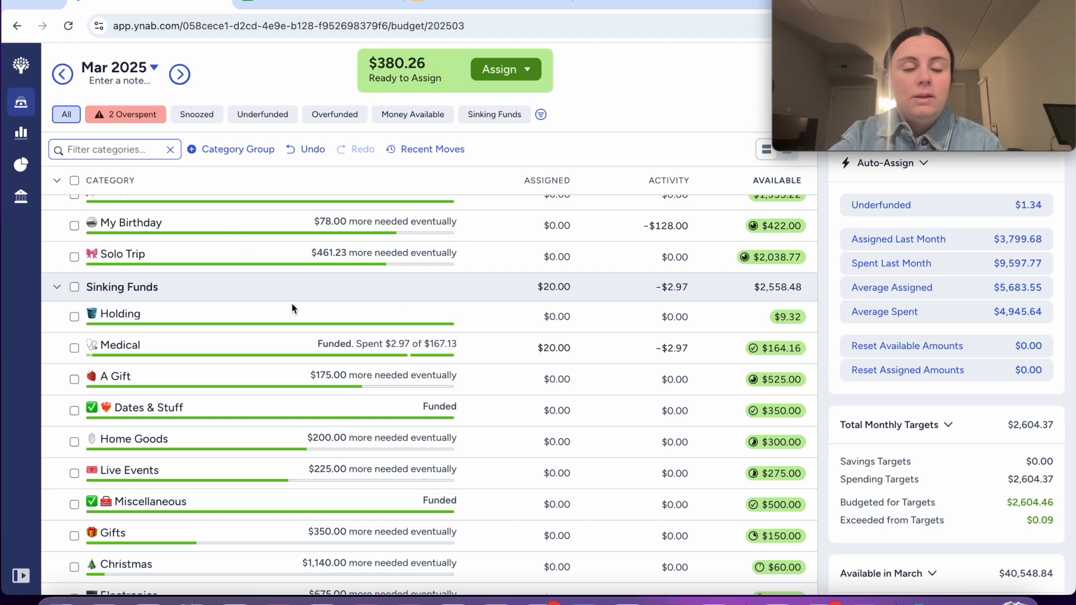
pyautogui.click(131, 116)
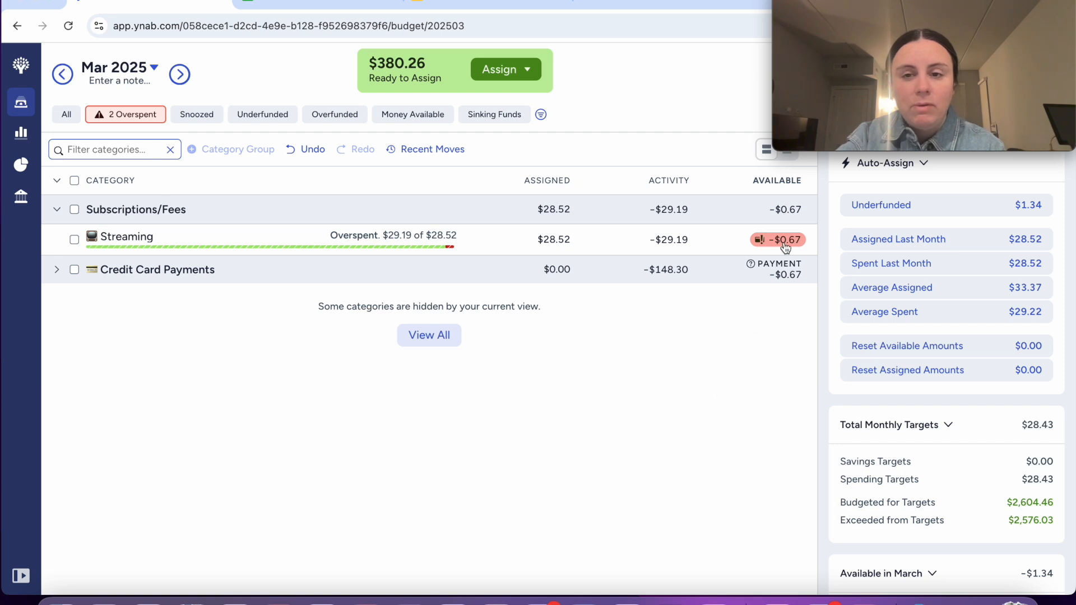
pyautogui.moveTo(785, 248)
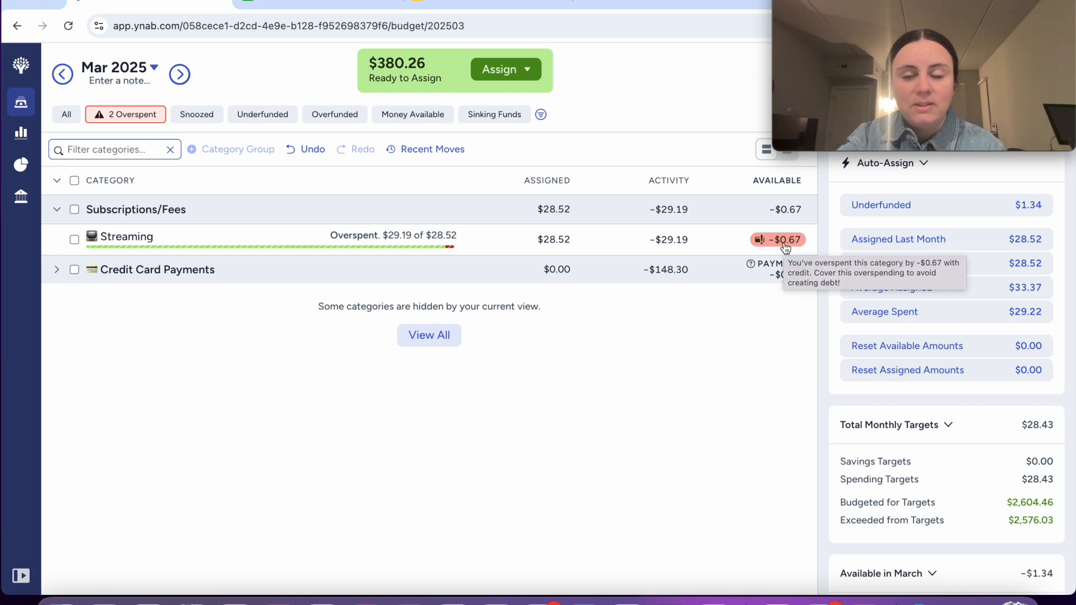
pyautogui.click(785, 244)
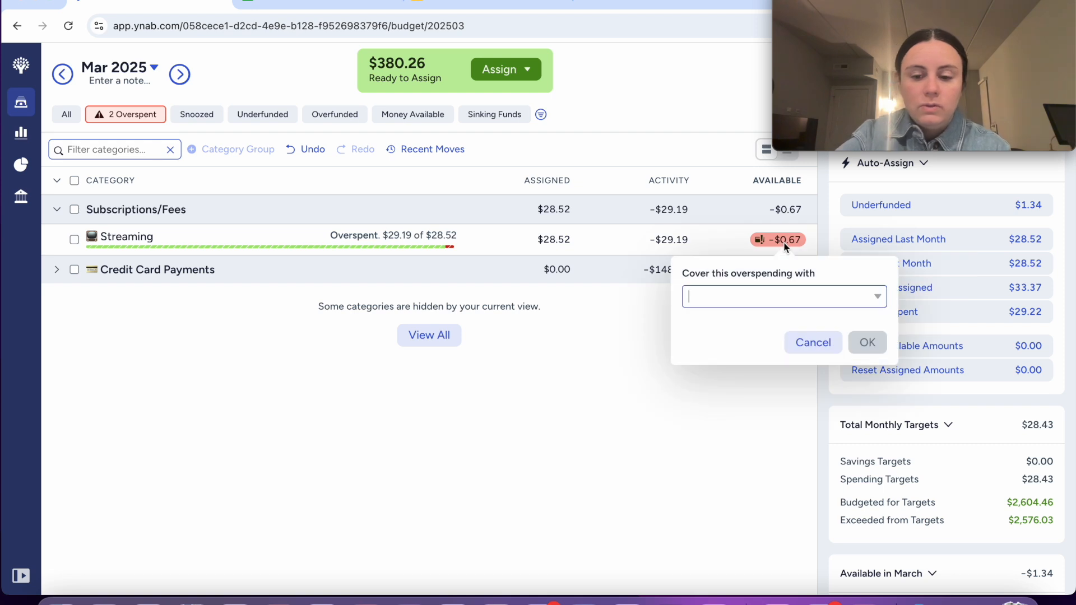
pyautogui.write('rea')
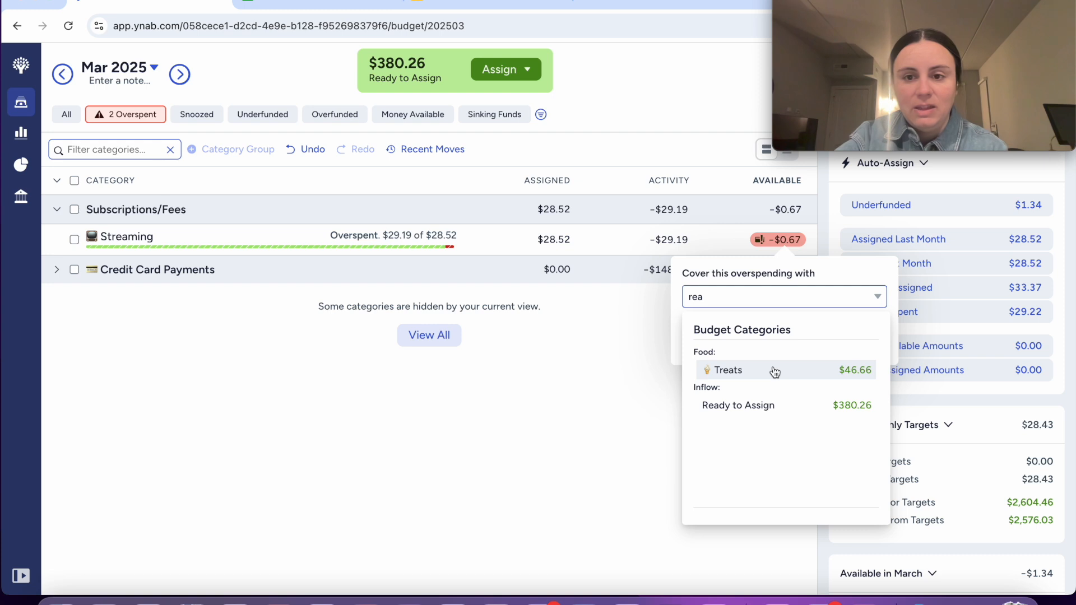
pyautogui.click(771, 406)
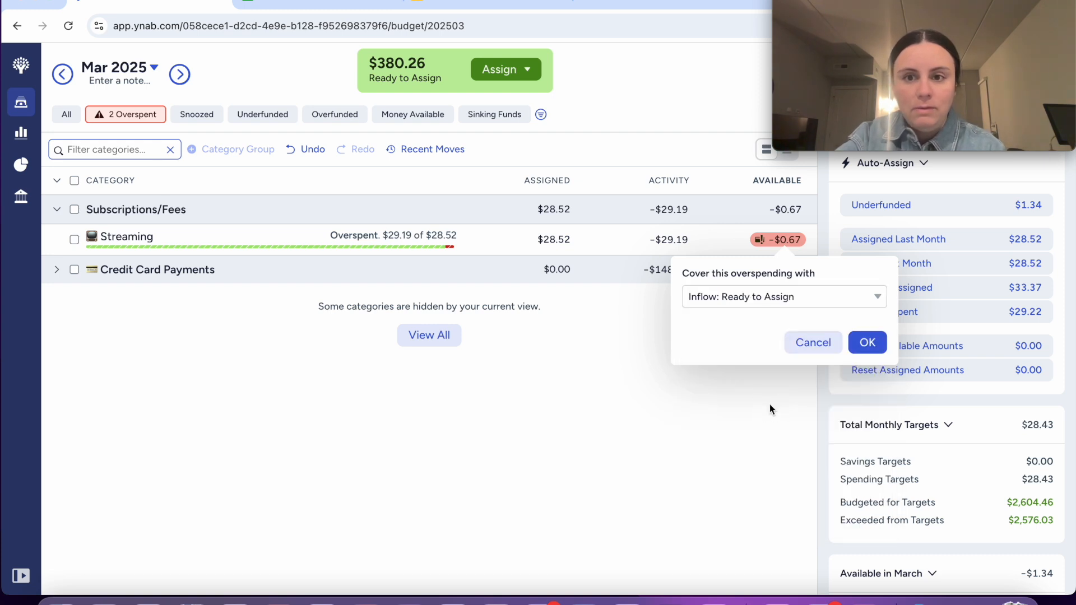
pyautogui.click(859, 353)
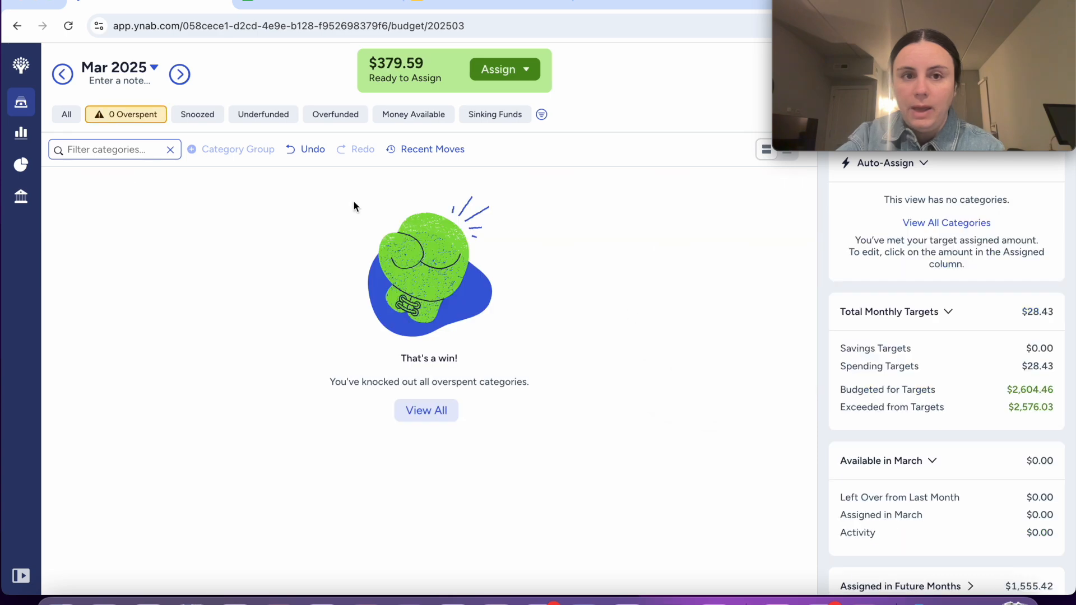
# - Show all March categories again and open the activity of the Dining Out category in the Food group
pyautogui.click(65, 114)
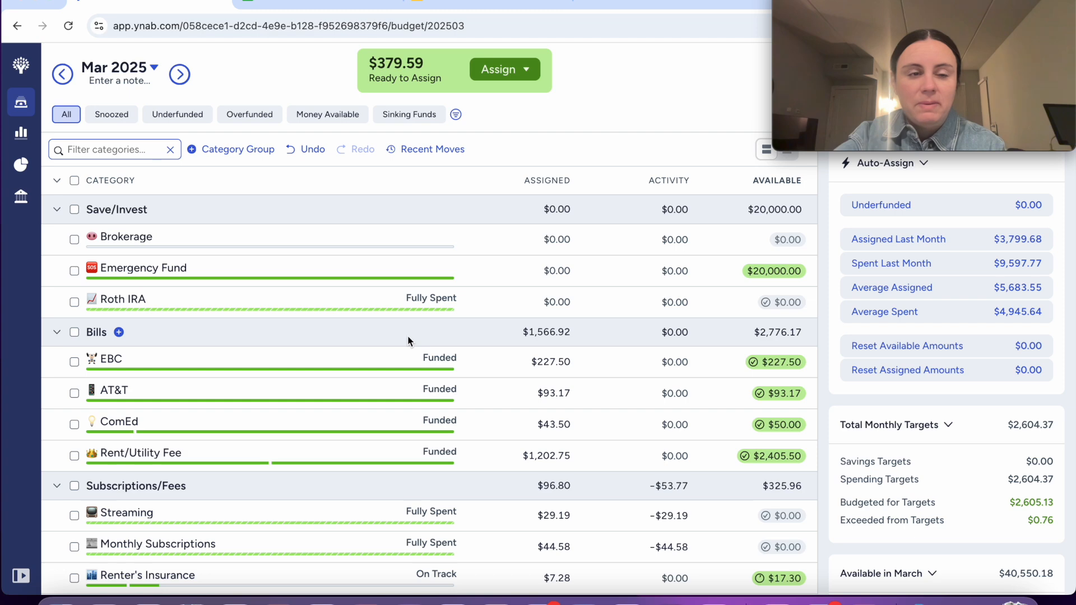
pyautogui.scroll(-5, 408, 340)
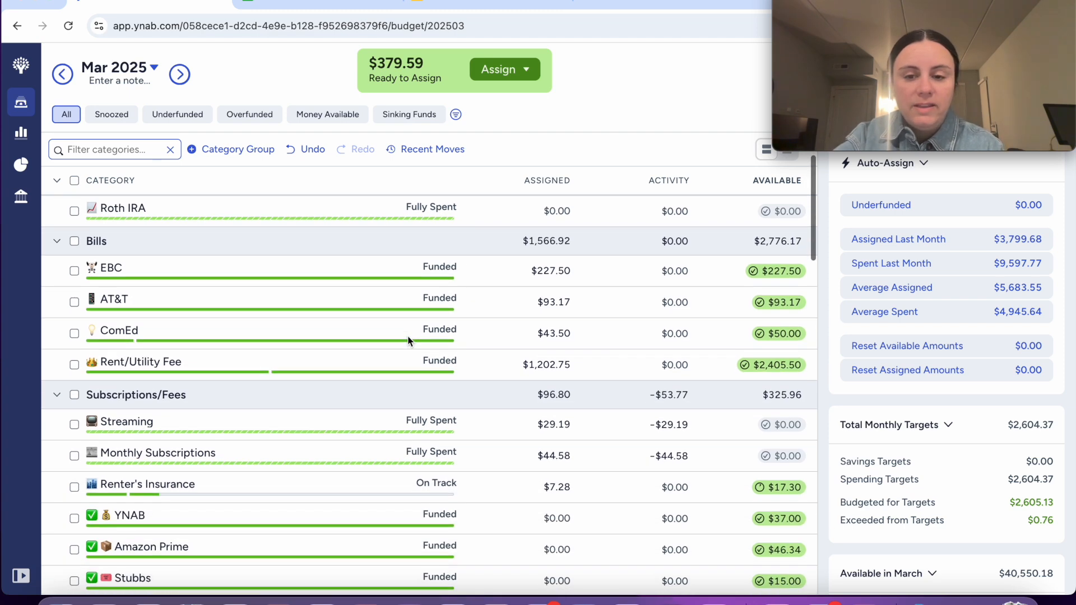
pyautogui.scroll(-7, 408, 341)
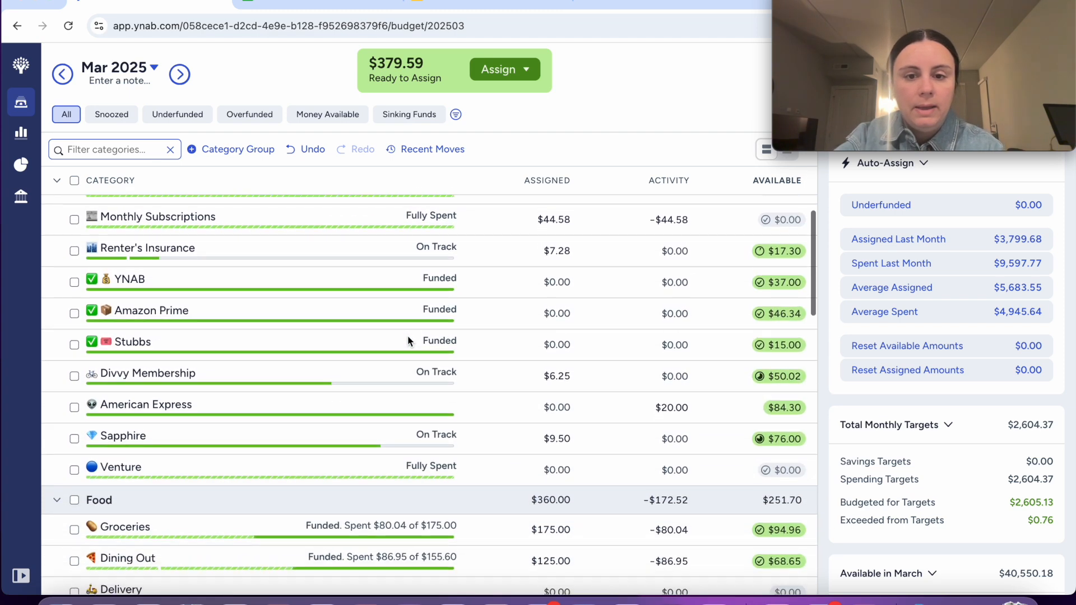
pyautogui.scroll(-1, 408, 335)
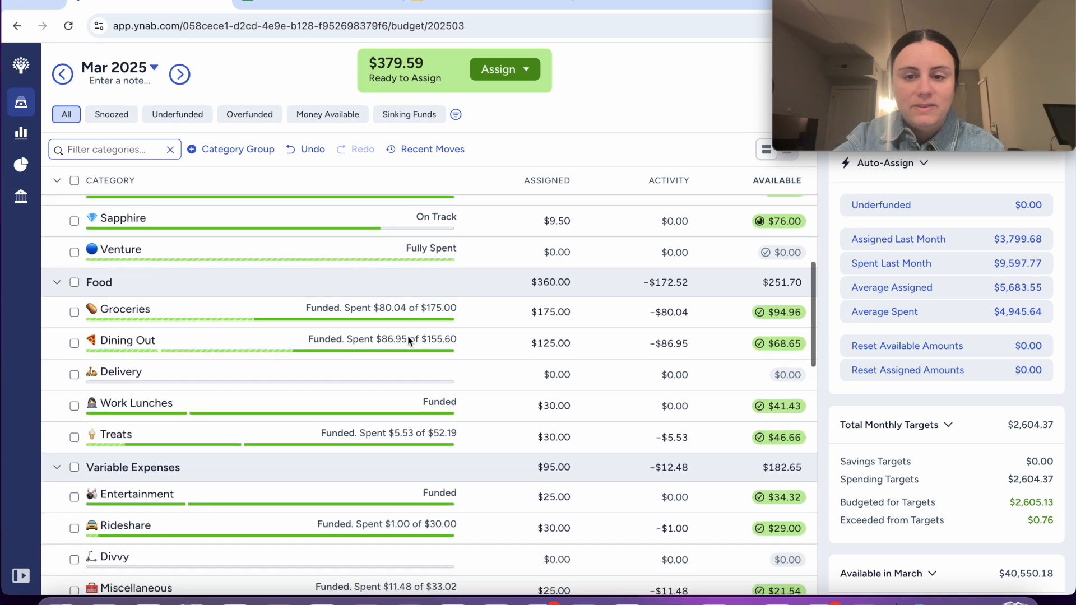
pyautogui.click(678, 344)
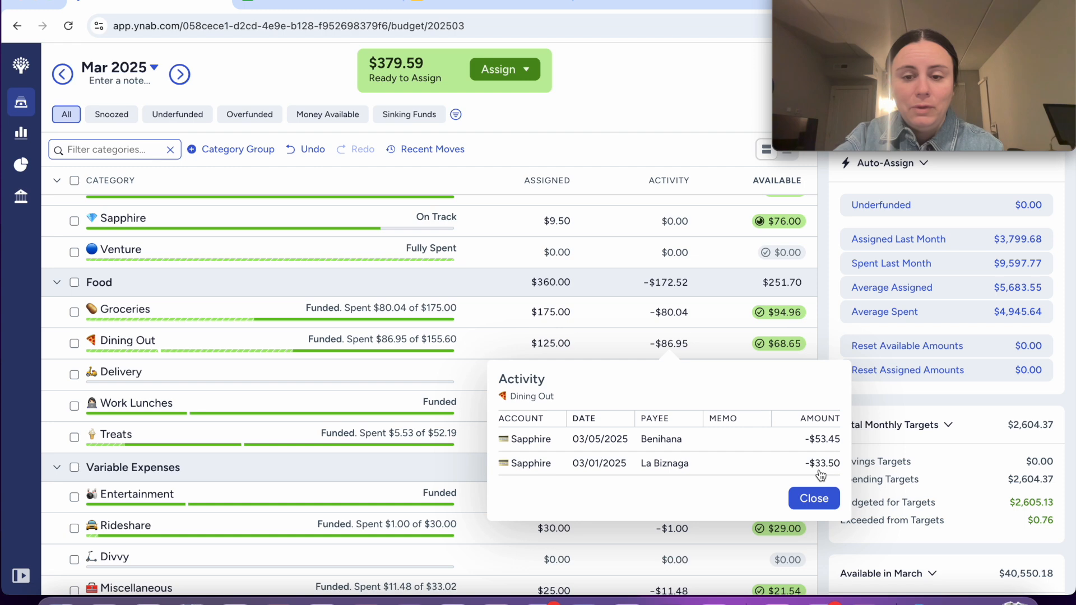
# - Switch to the Calendar app and check the remaining March 2025 events against the Dining Out transactions
pyautogui.click(278, 602)
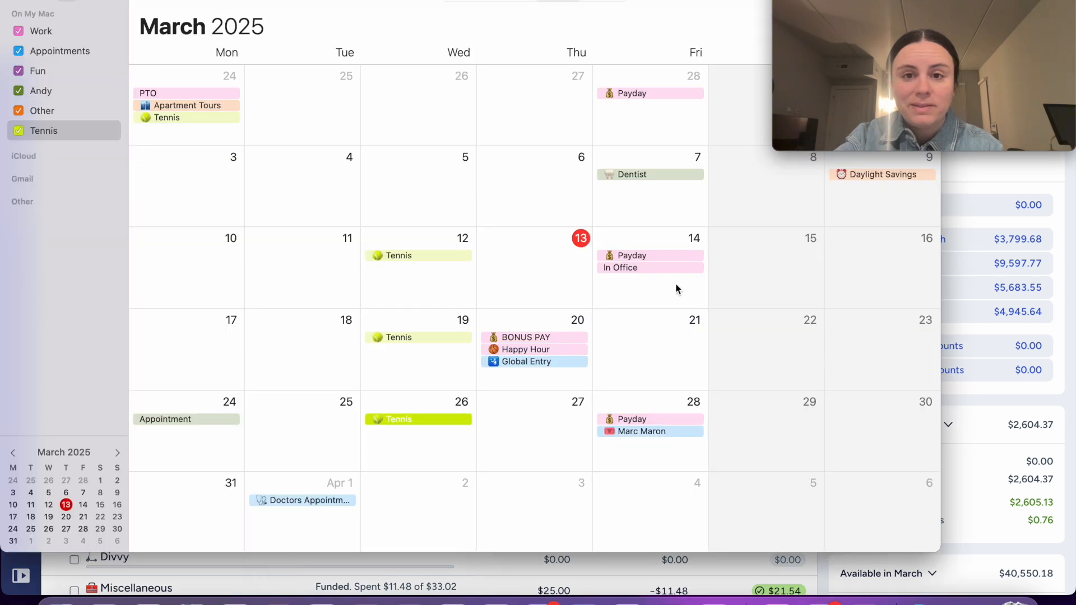
pyautogui.moveTo(847, 150)
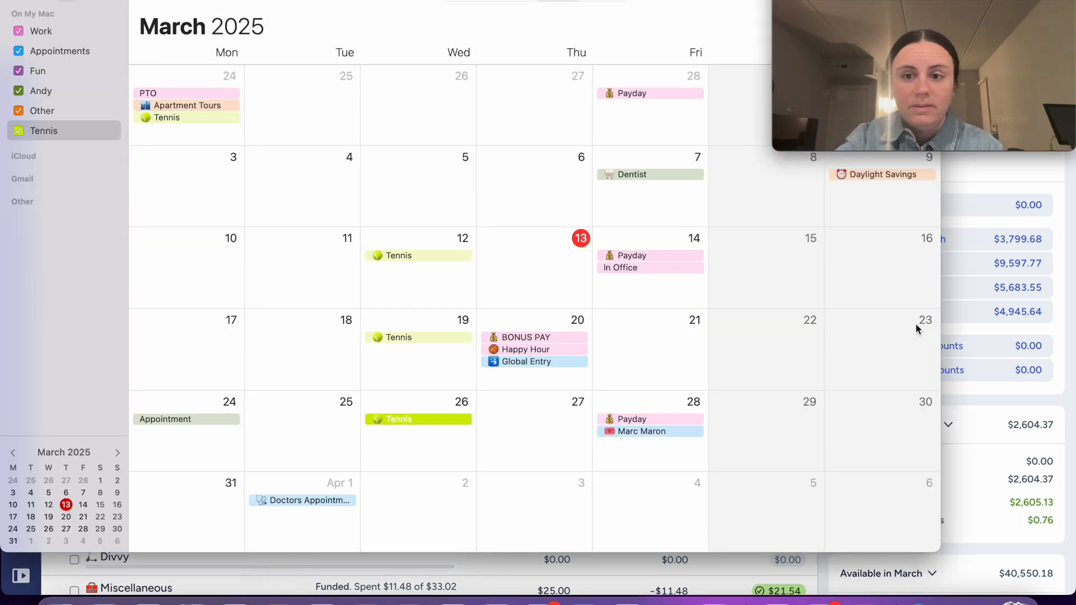
pyautogui.moveTo(937, 435); pyautogui.dragTo(762, 399)
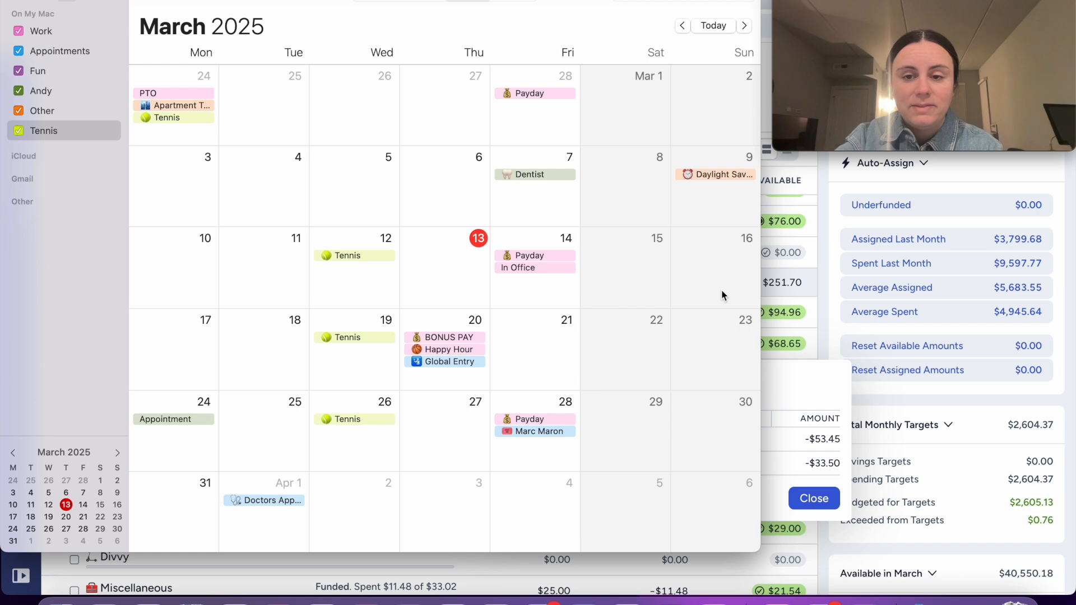
pyautogui.click(831, 396)
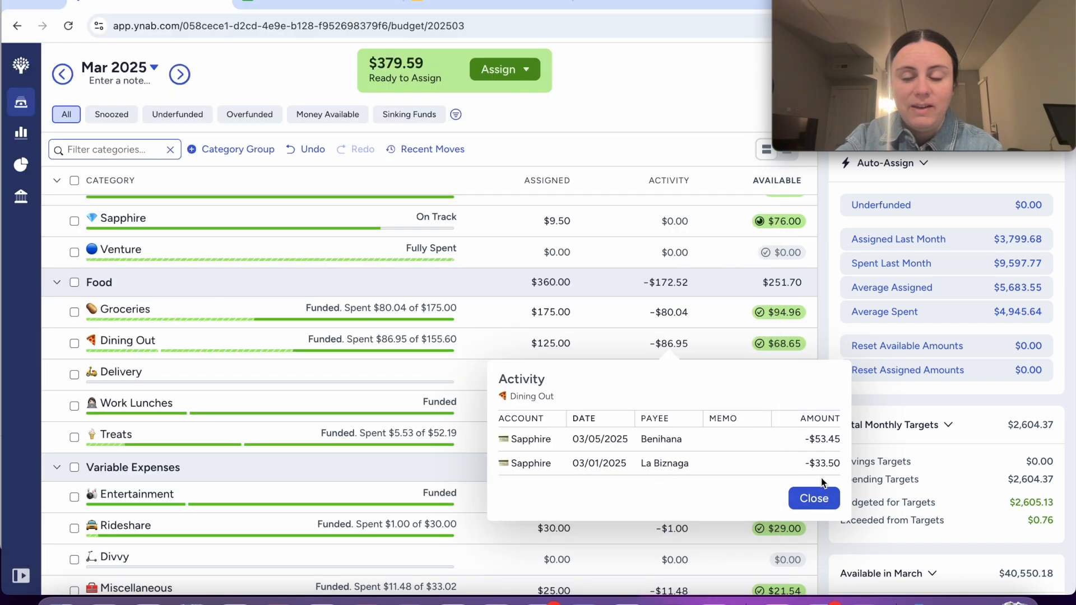
pyautogui.click(804, 497)
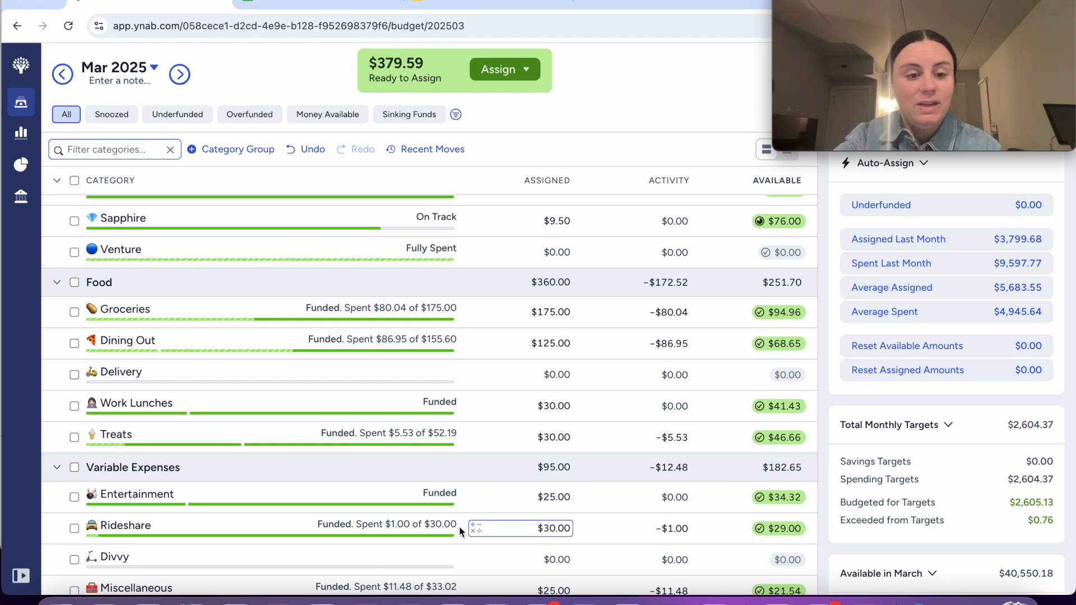
pyautogui.click(278, 600)
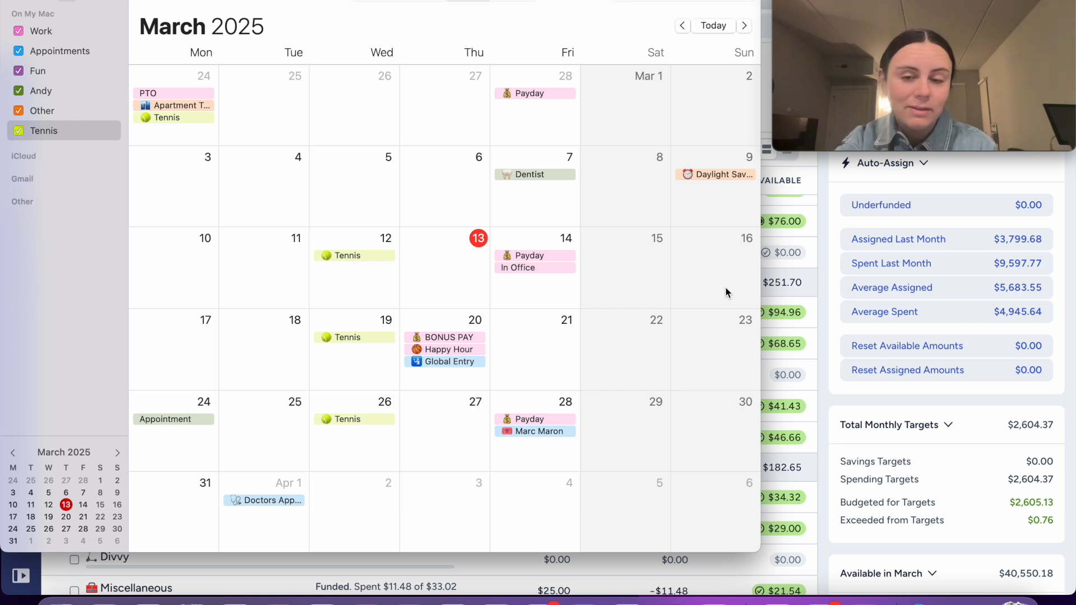
pyautogui.click(27, 3)
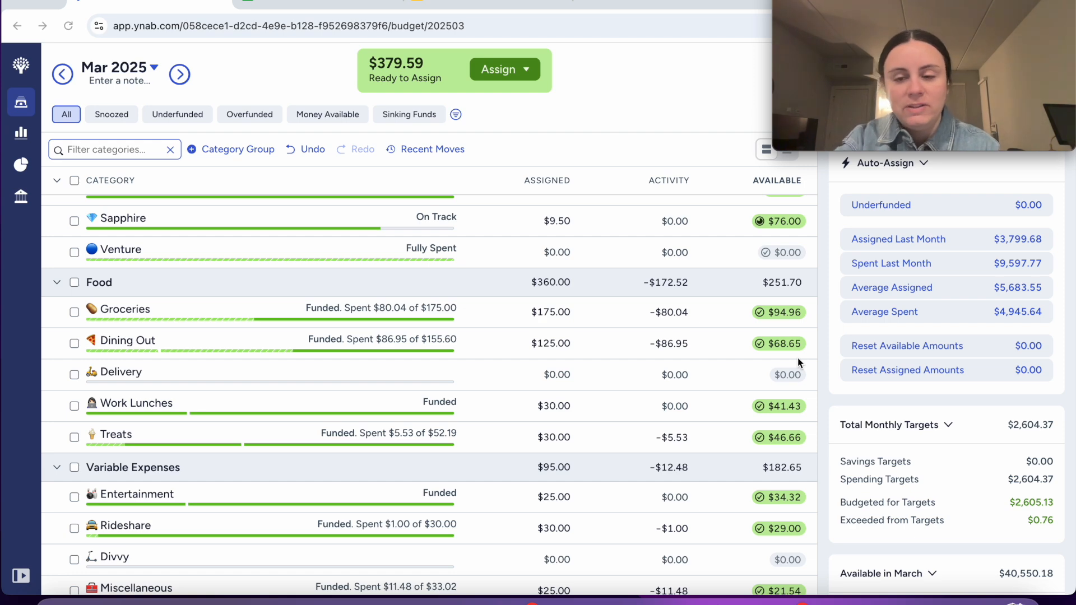
# - Review the March assigned, activity and available amounts from the Food group down through the Sinking Funds group
pyautogui.scroll(-2, 798, 357)
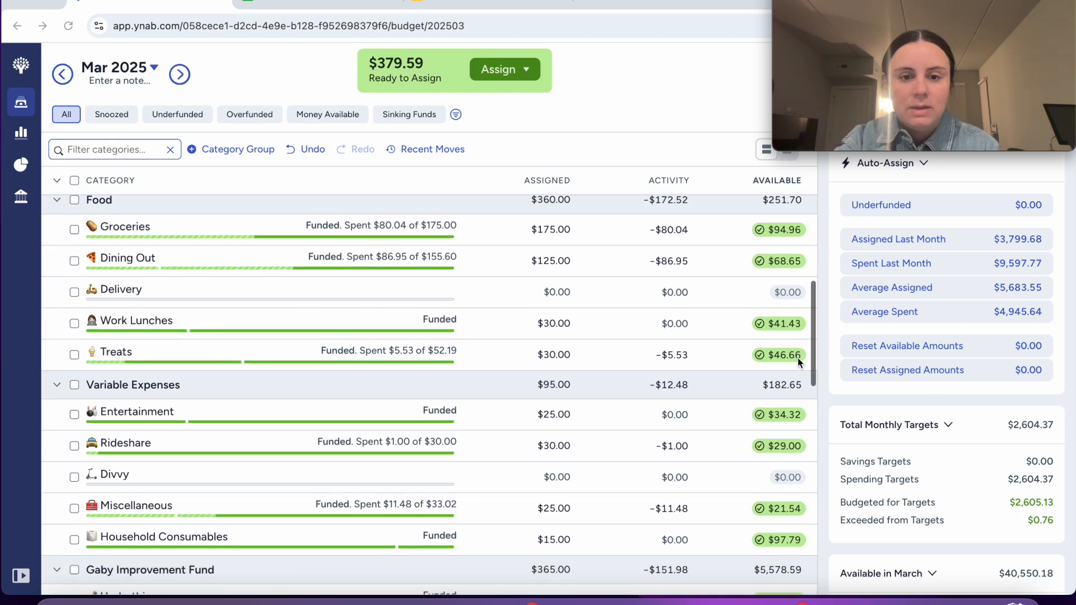
pyautogui.scroll(-2, 798, 357)
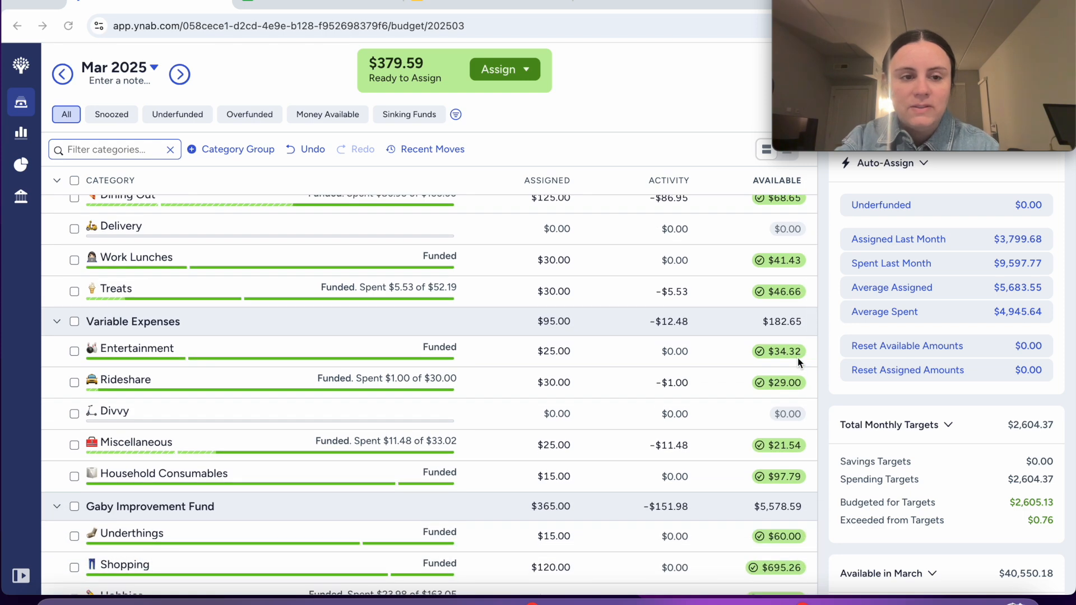
pyautogui.scroll(-1, 798, 357)
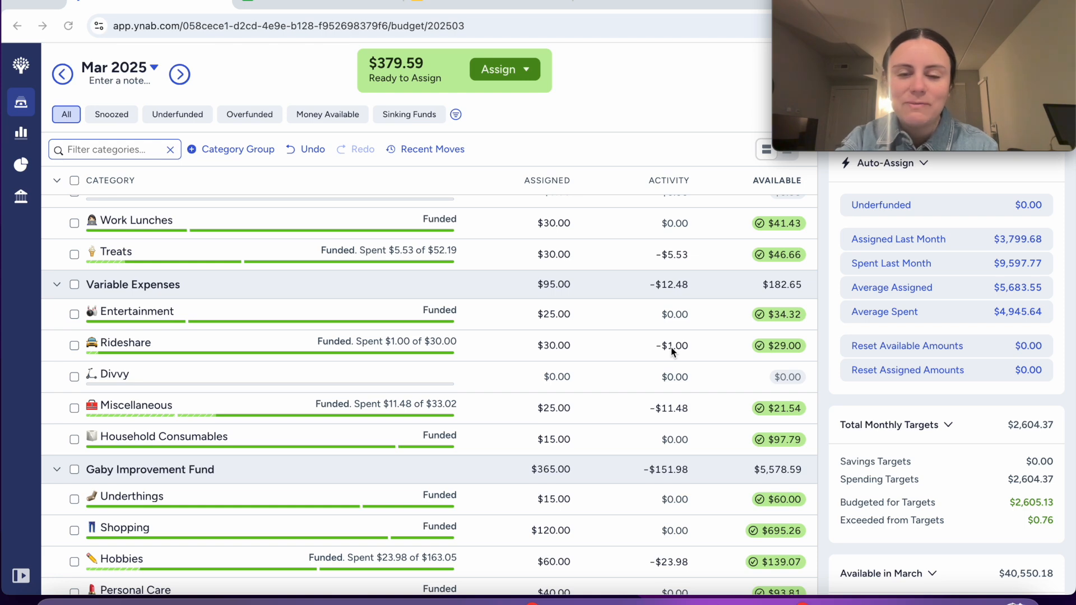
pyautogui.scroll(-1, 673, 351)
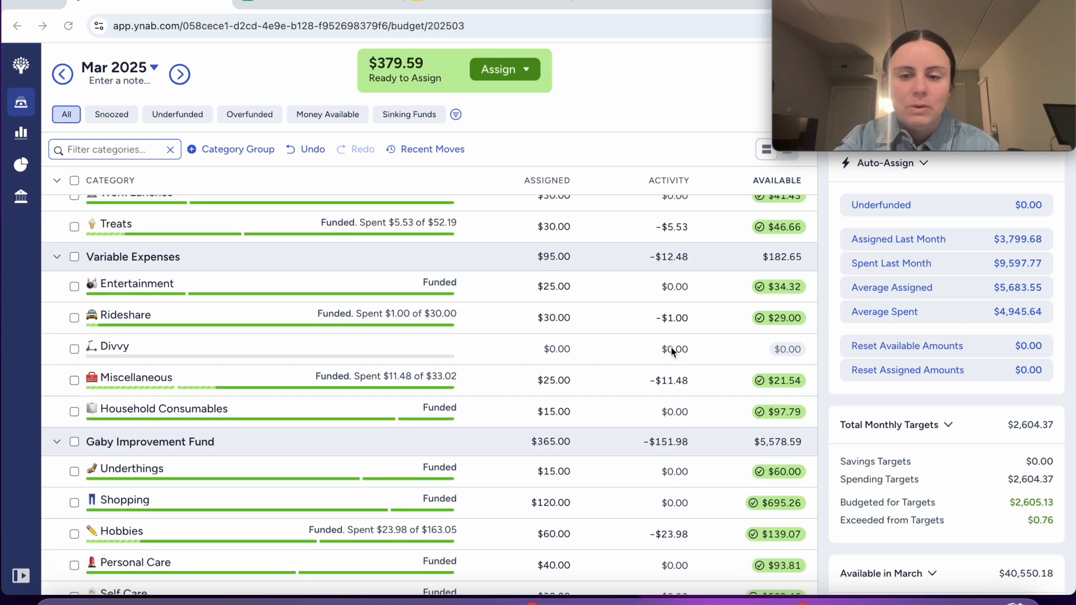
pyautogui.scroll(-4, 673, 351)
pyautogui.scroll(-4, 672, 351)
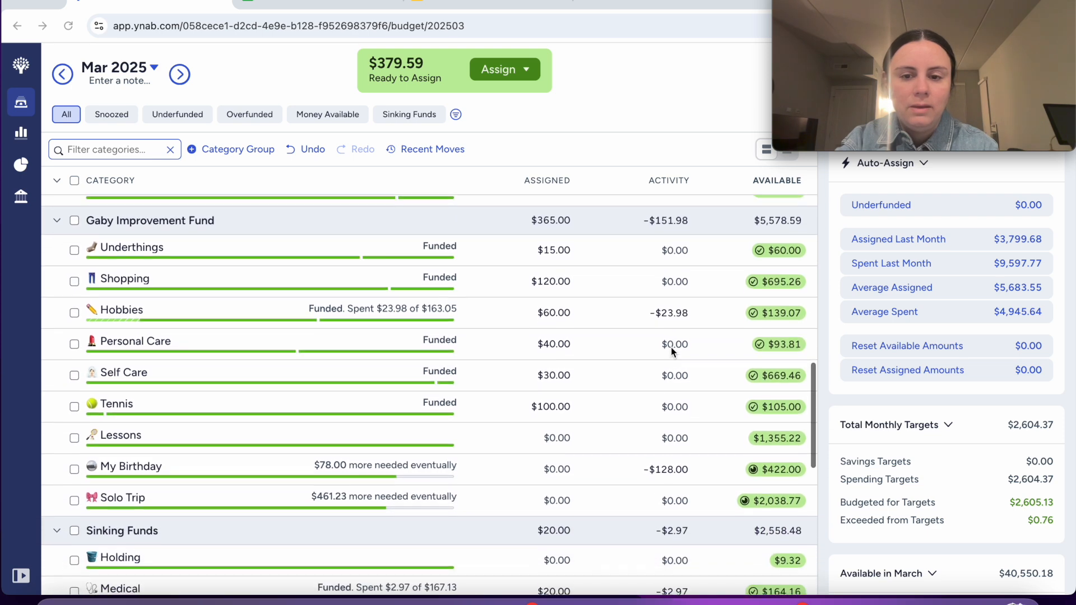
pyautogui.scroll(-6, 671, 347)
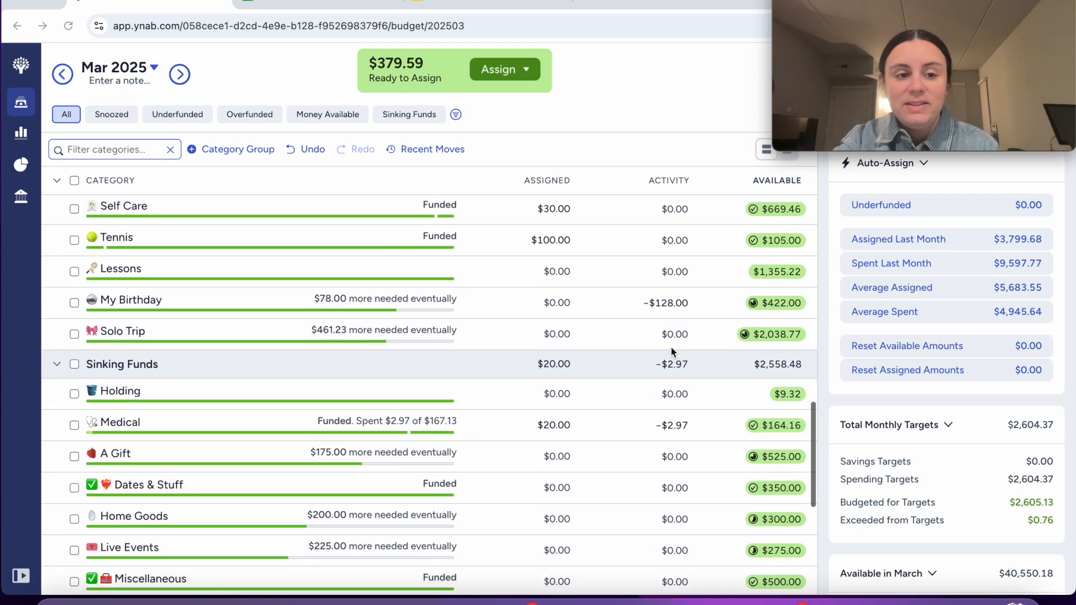
pyautogui.scroll(-6, 671, 347)
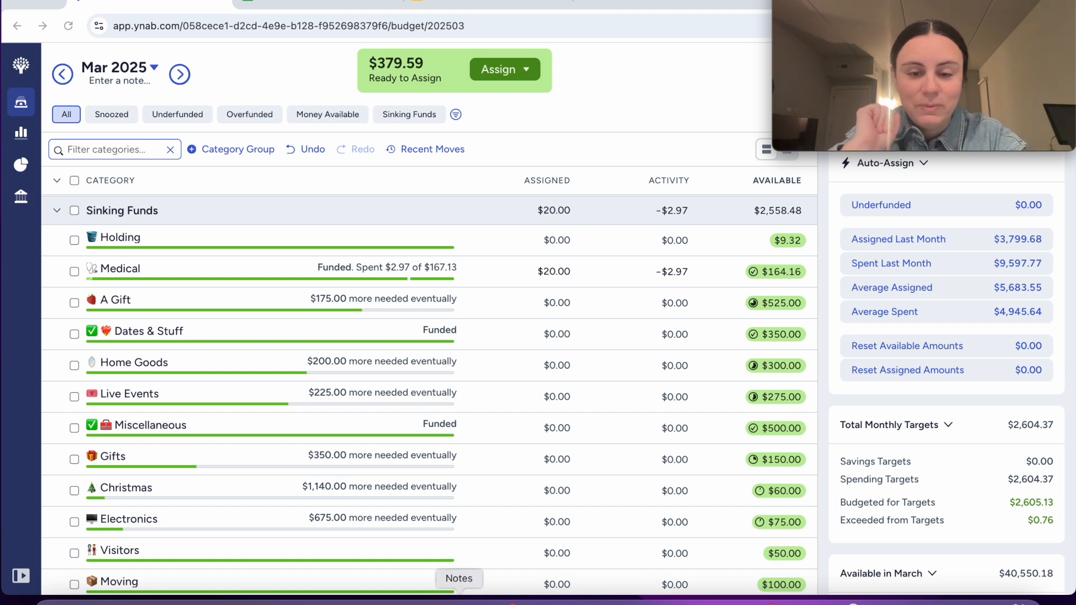
# - Switch to the Notes app and review the goal amounts and funding order in the Sinking Funds note
pyautogui.click(459, 598)
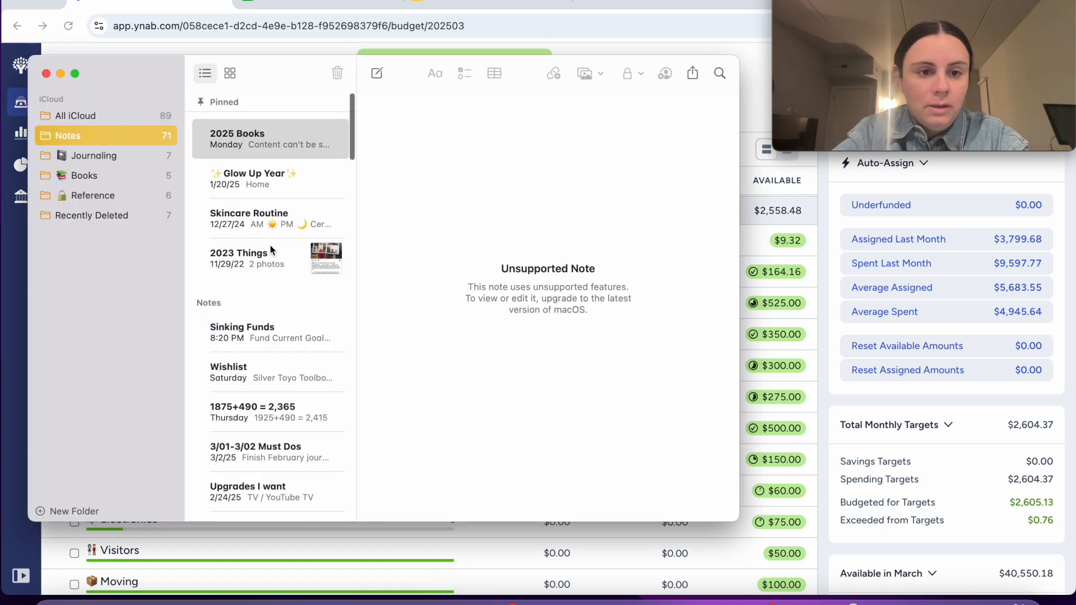
pyautogui.scroll(-2, 266, 182)
pyautogui.click(260, 321)
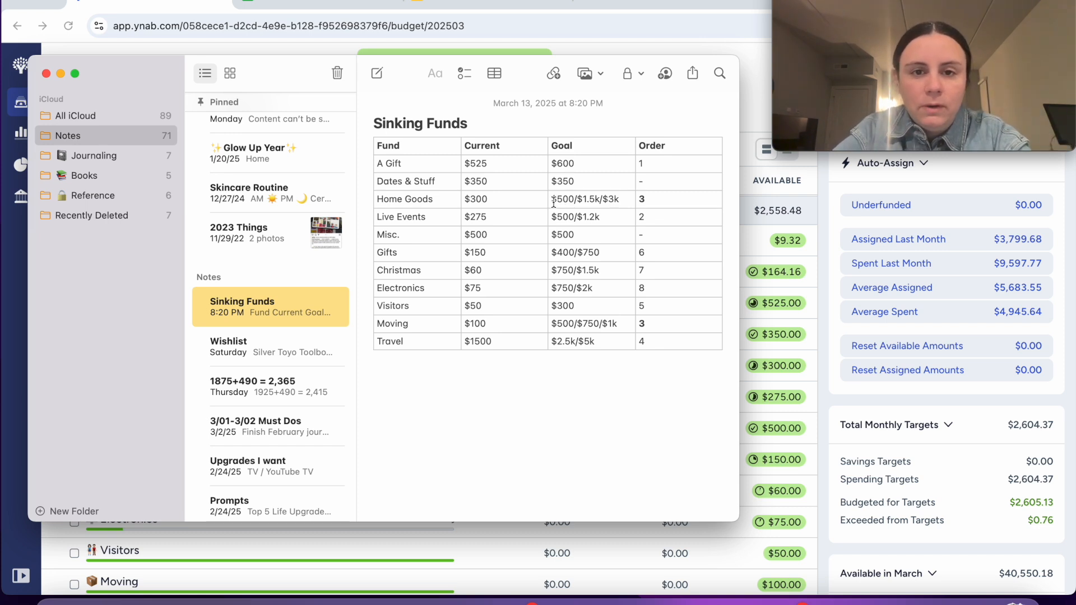
pyautogui.moveTo(553, 200); pyautogui.dragTo(574, 202)
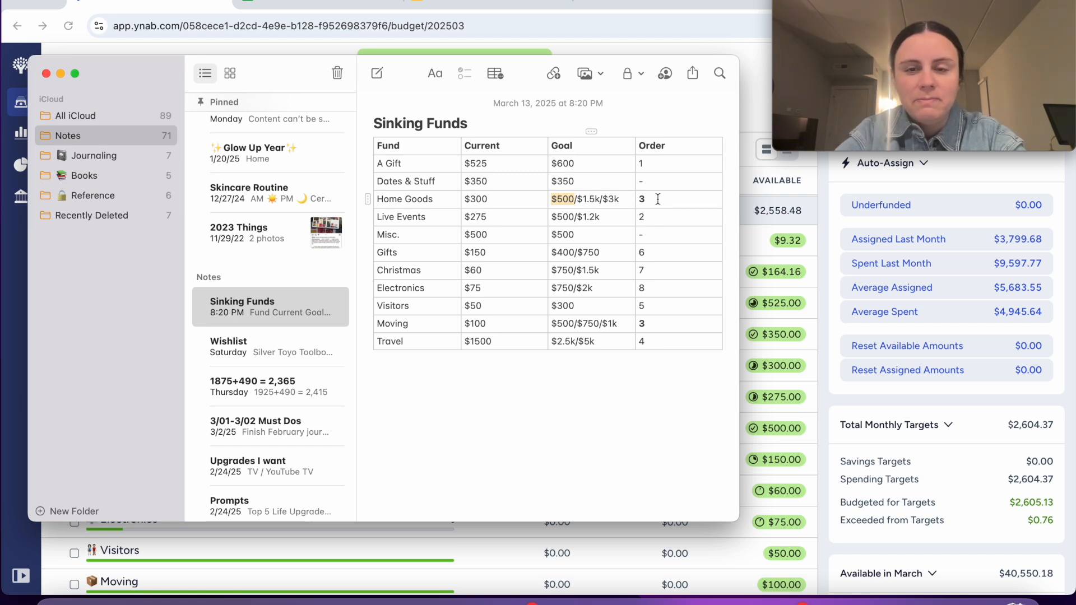
pyautogui.moveTo(653, 199); pyautogui.dragTo(639, 200)
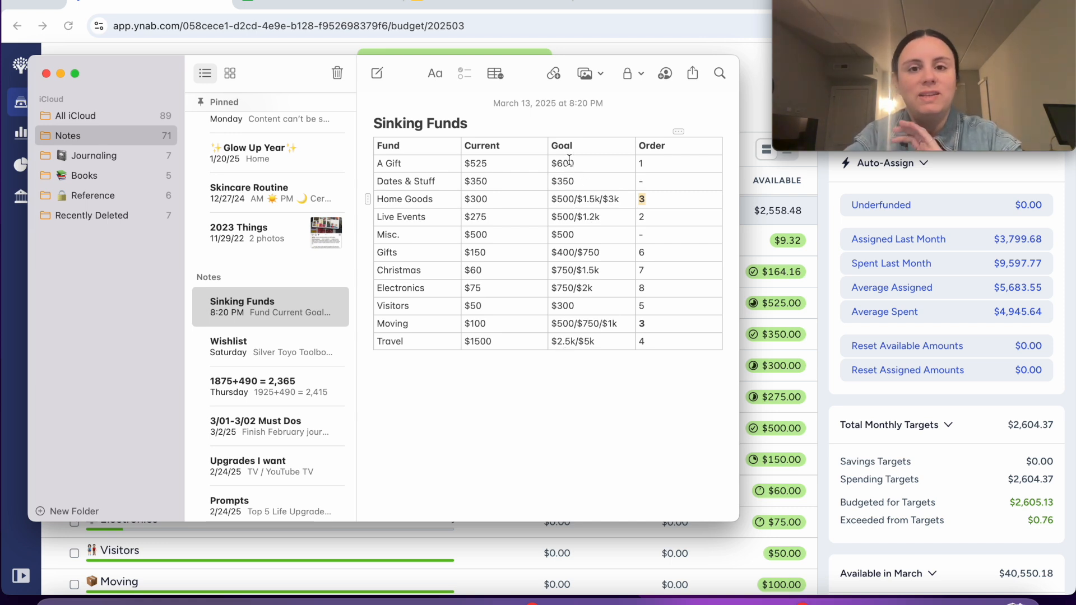
pyautogui.click(573, 425)
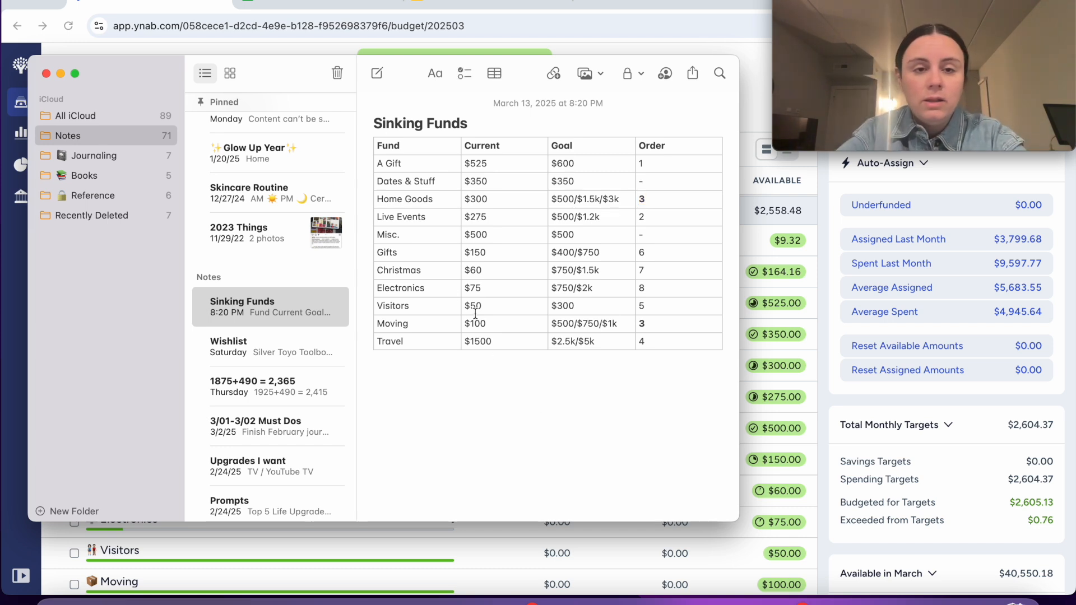
pyautogui.click(47, 75)
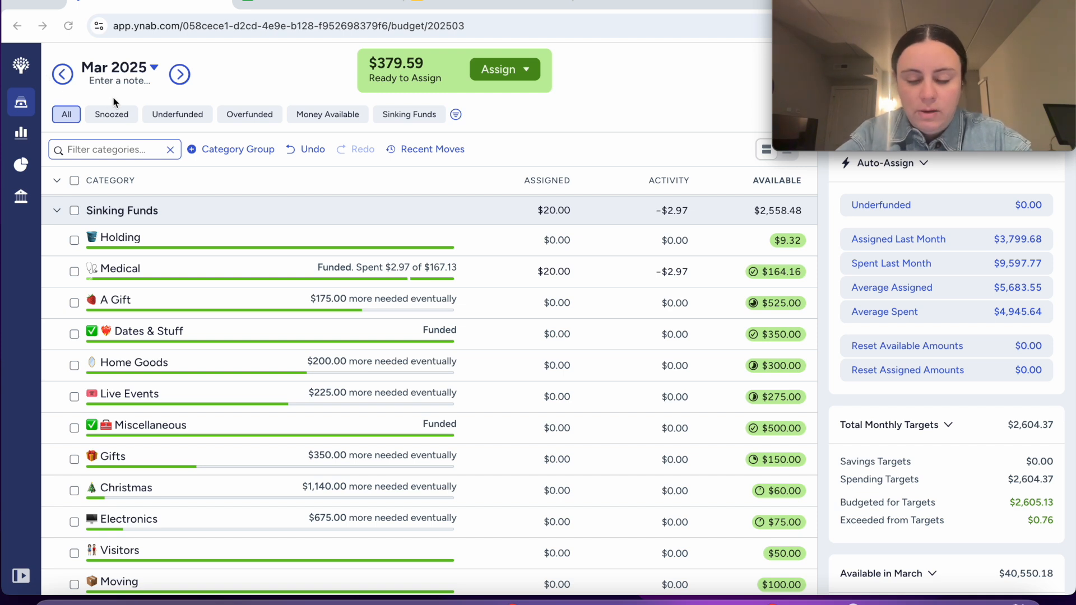
# - Set the balance target of the A Gift category in Sinking Funds to $600
pyautogui.scroll(-1, 220, 334)
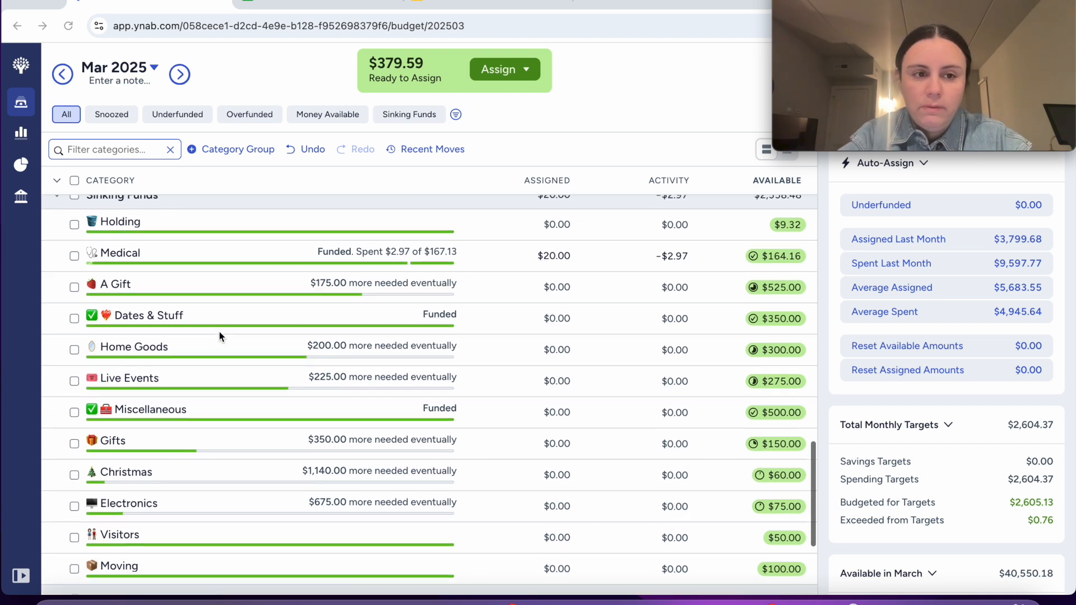
pyautogui.click(557, 285)
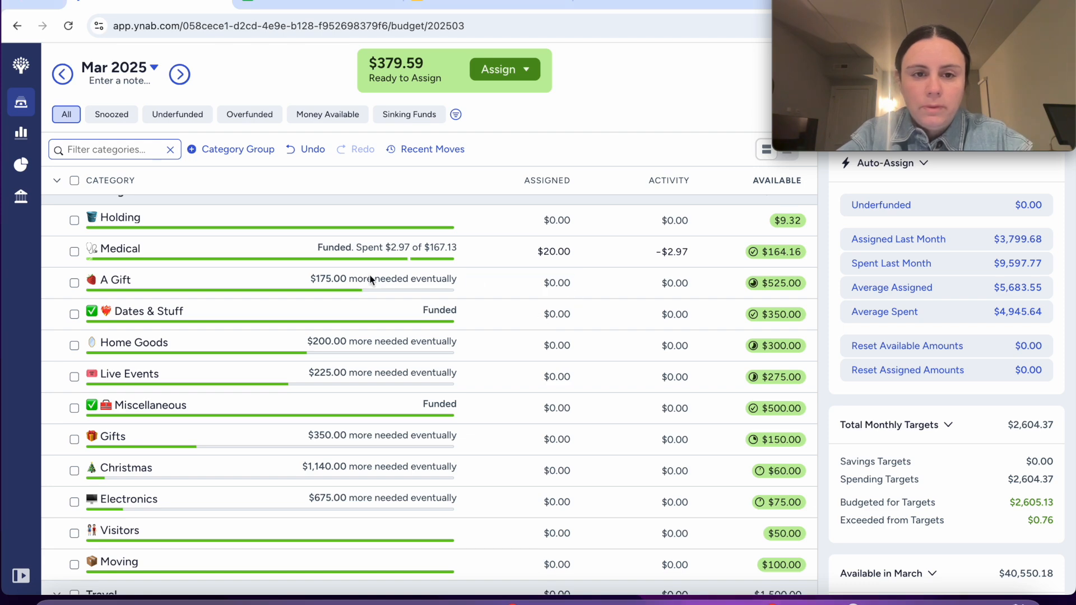
pyautogui.click(350, 280)
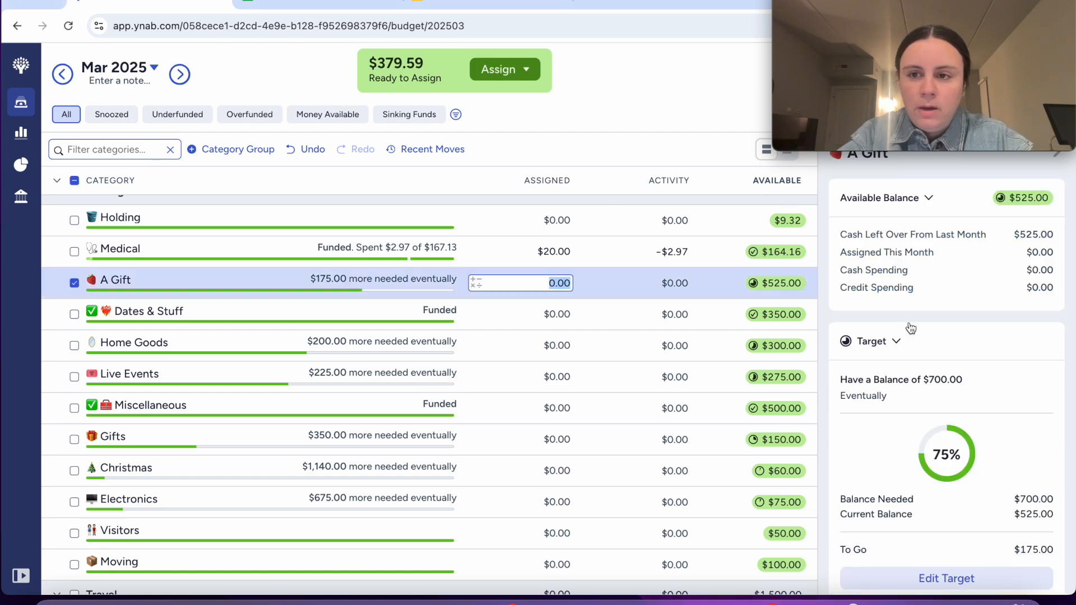
pyautogui.scroll(-2, 1059, 372)
pyautogui.click(978, 498)
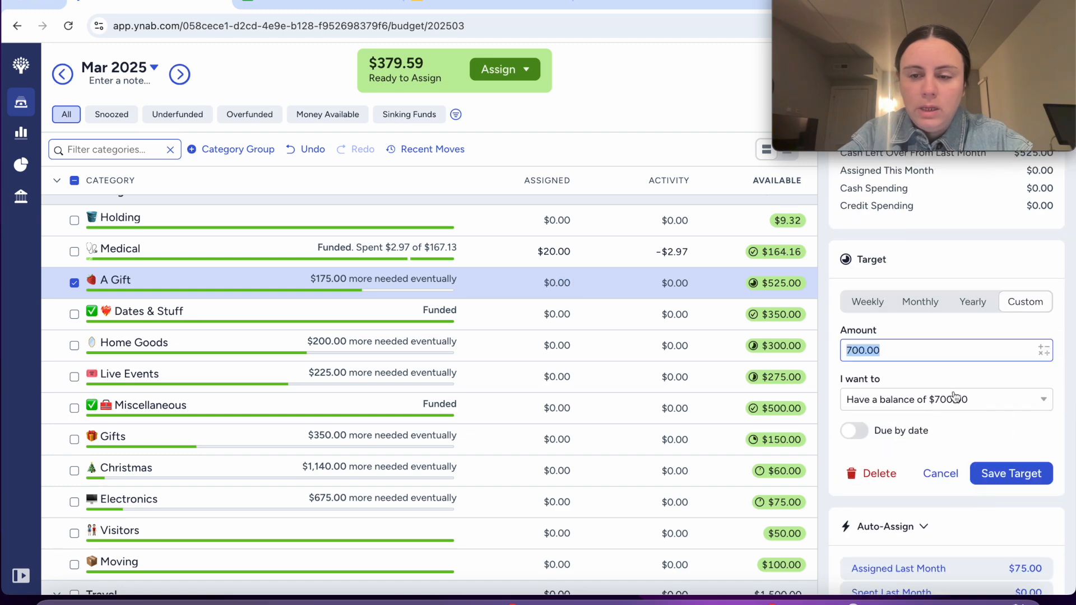
pyautogui.write('600')
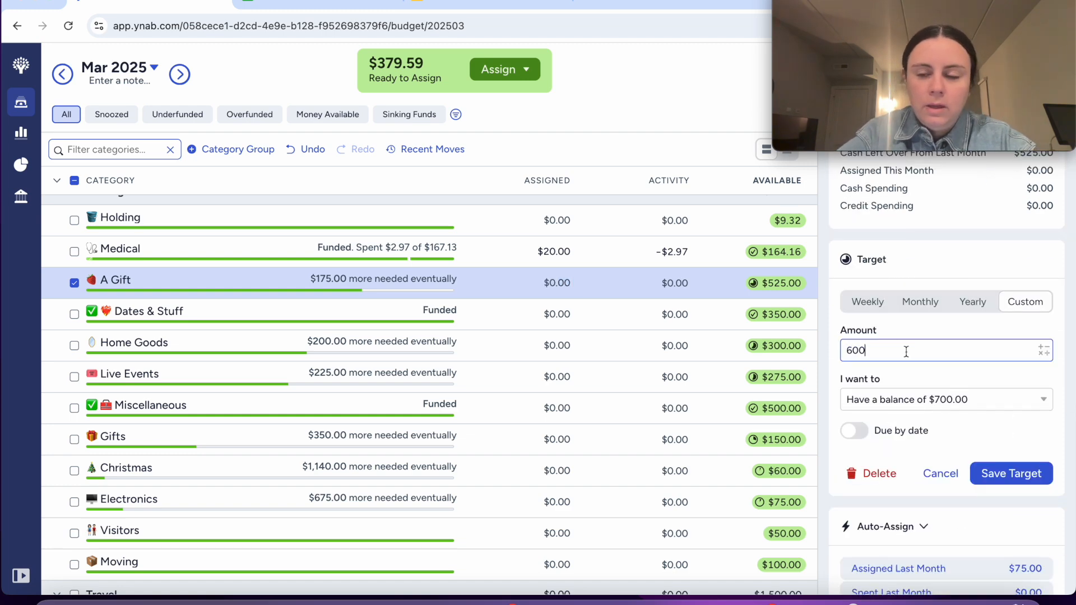
pyautogui.click(1011, 474)
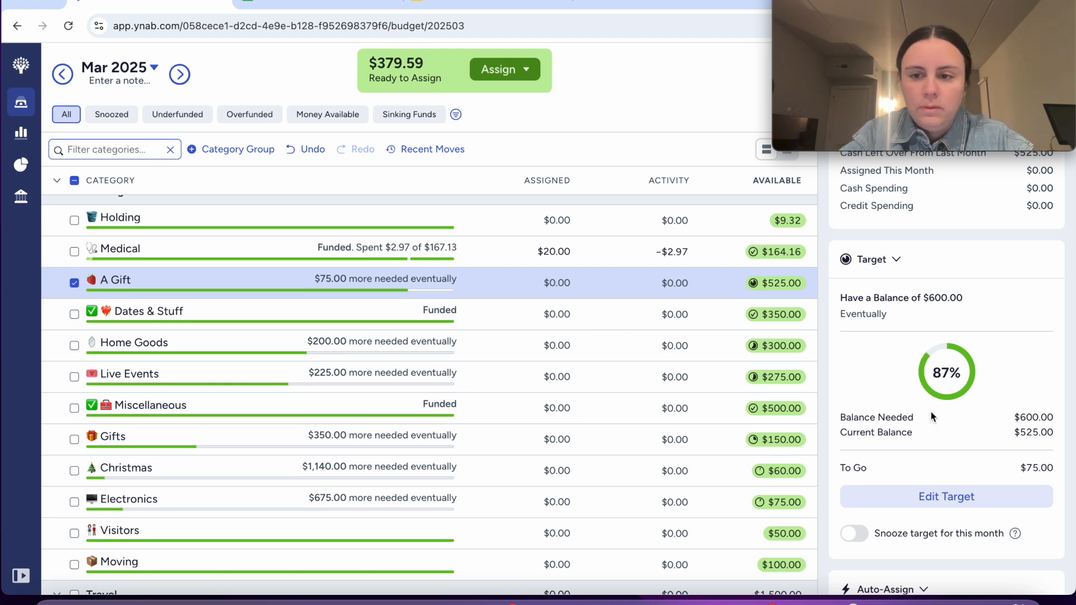
# - Assign $75 to the A Gift category for March 2025
pyautogui.click(560, 283)
pyautogui.write('75')
pyautogui.press('Return')
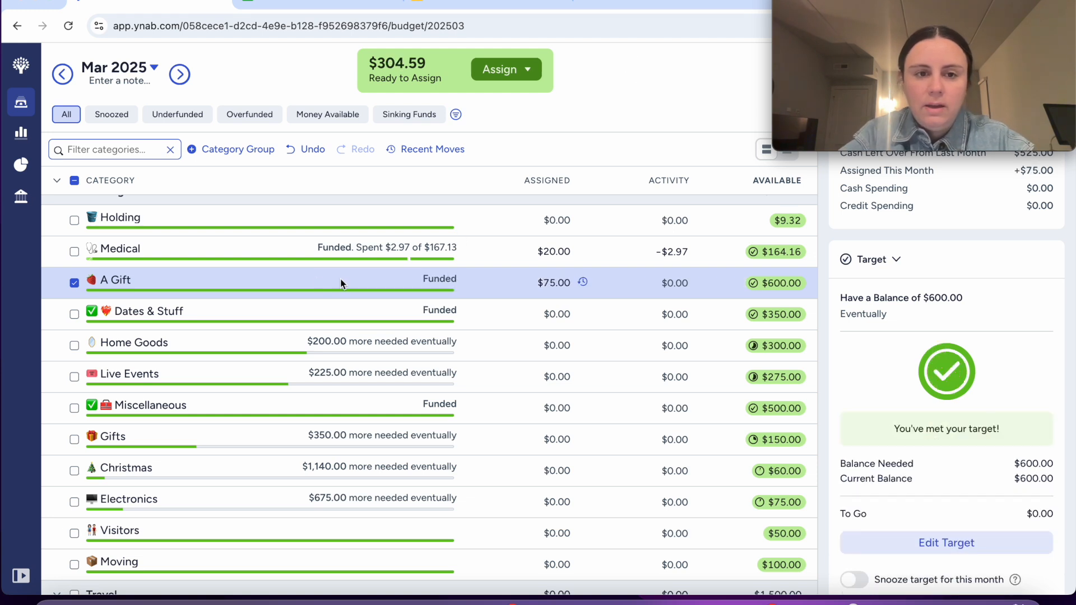
# - Add a green check mark emoji to the front of the A Gift category name and deselect the category
pyautogui.click(101, 281)
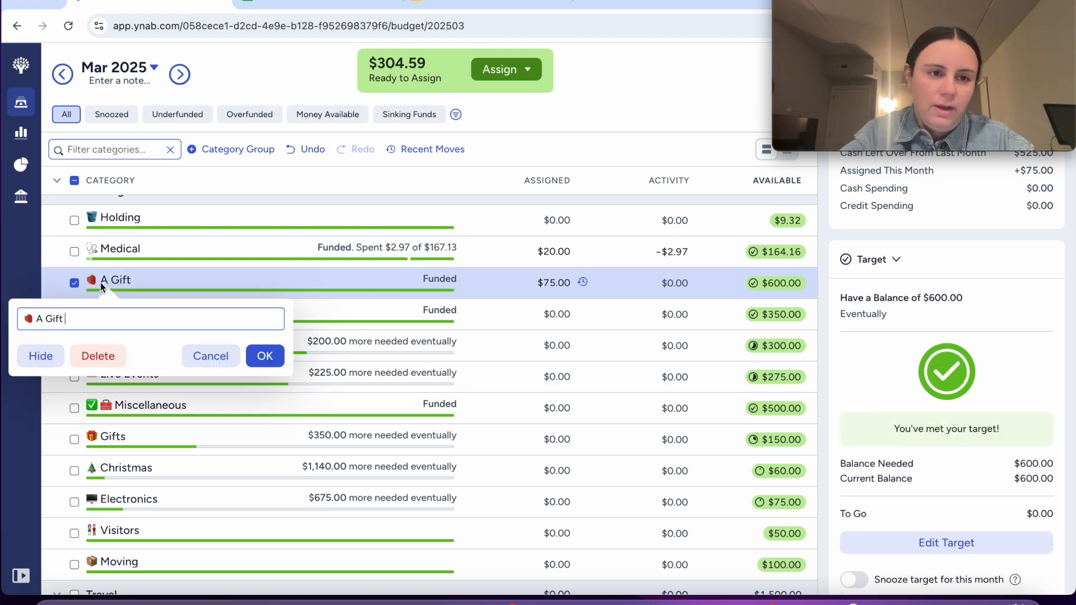
pyautogui.click(27, 320)
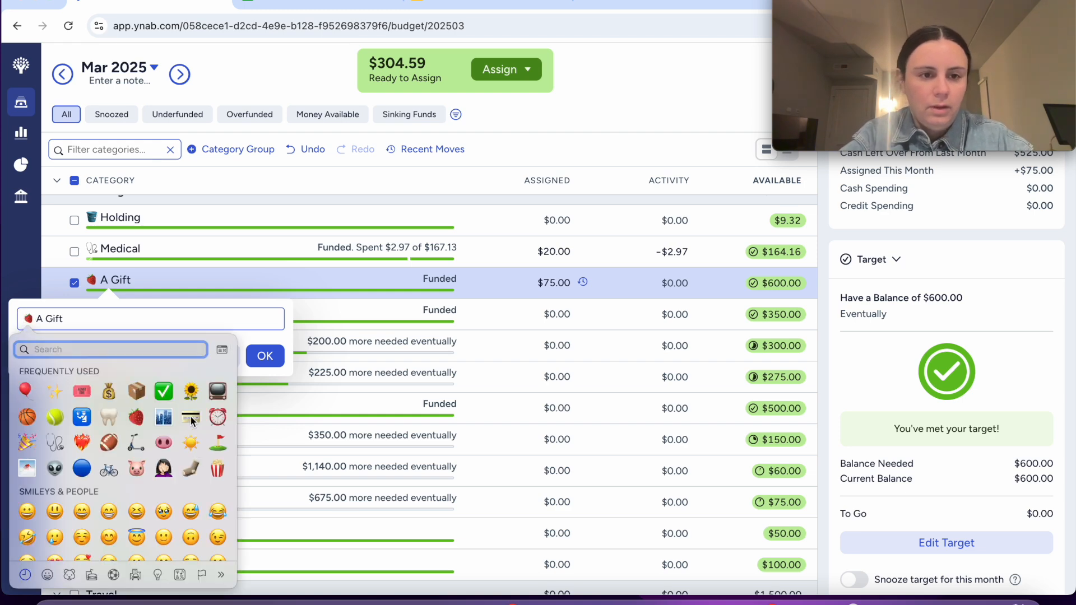
pyautogui.click(161, 388)
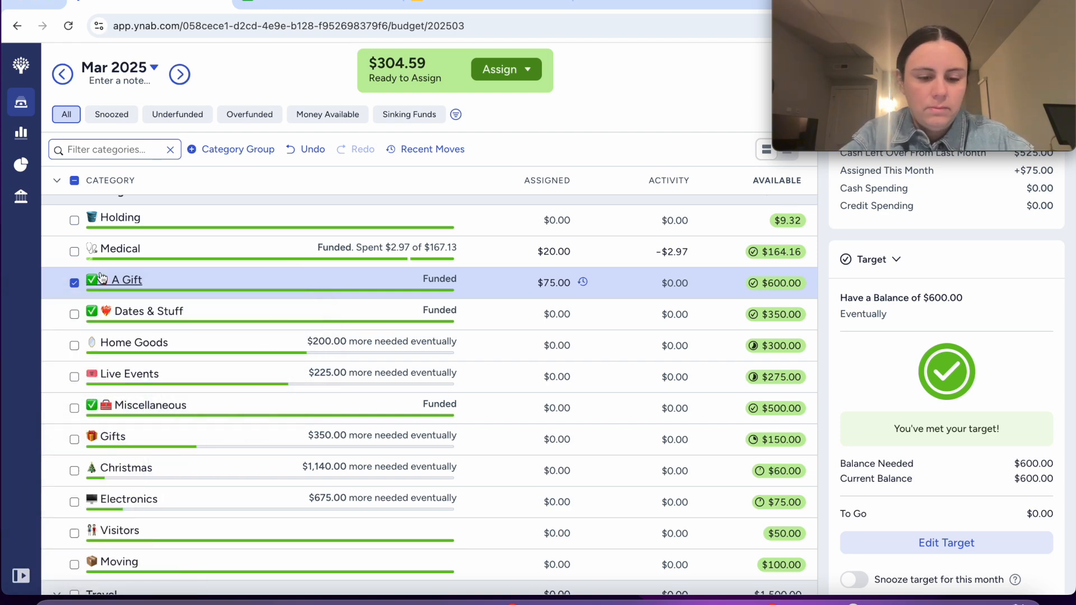
pyautogui.click(221, 362)
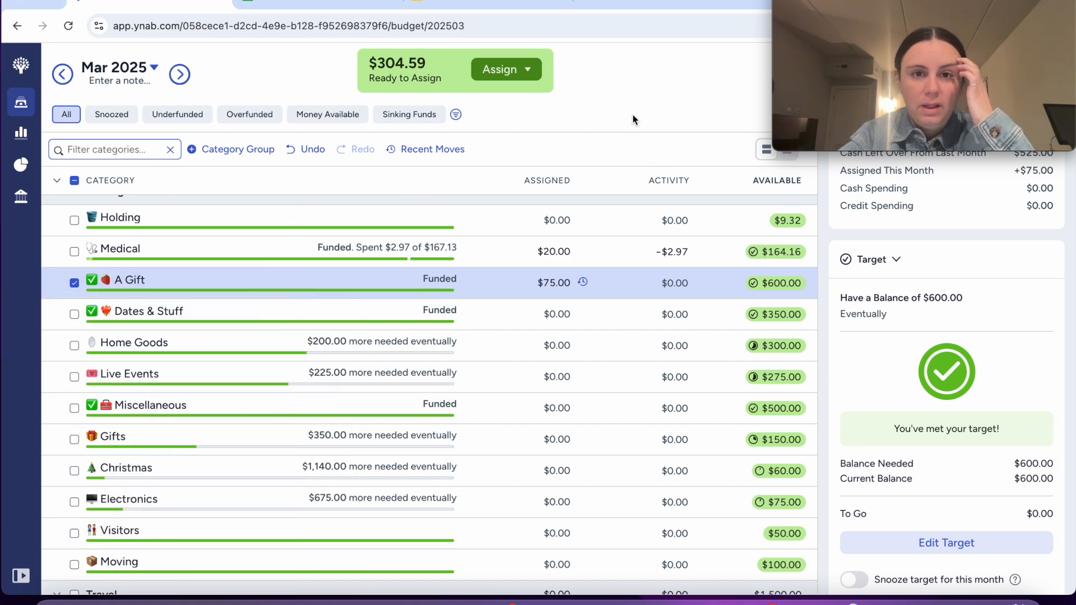
pyautogui.click(74, 283)
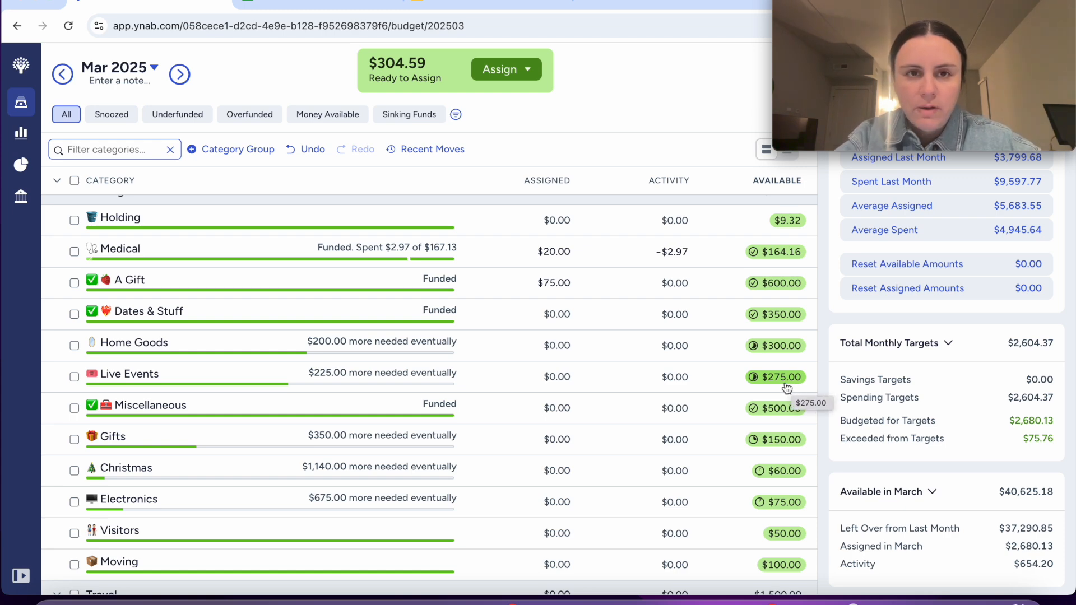
# - Assign $225 to the Live Events category in the March Sinking Funds group
pyautogui.click(558, 377)
pyautogui.write('225')
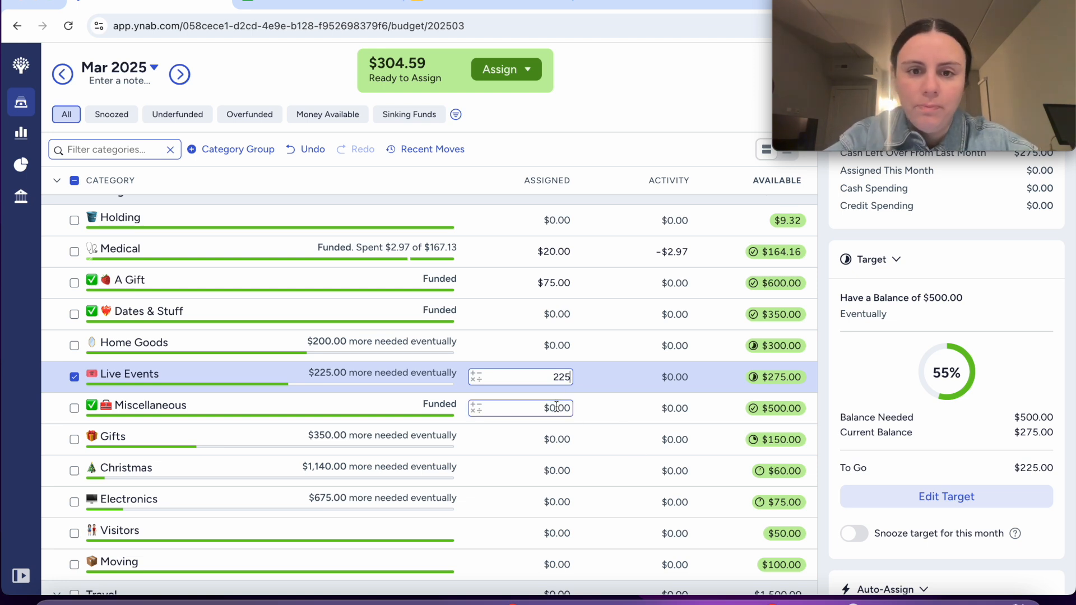
pyautogui.press('Return')
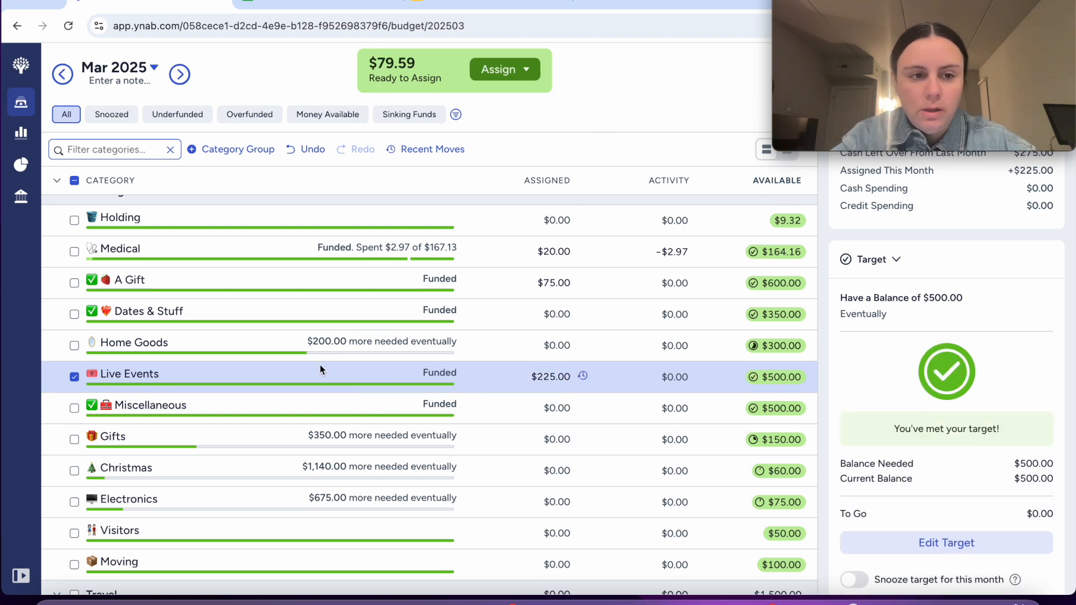
# - Add a green check mark emoji to the front of the Live Events category name and deselect the category
pyautogui.click(109, 373)
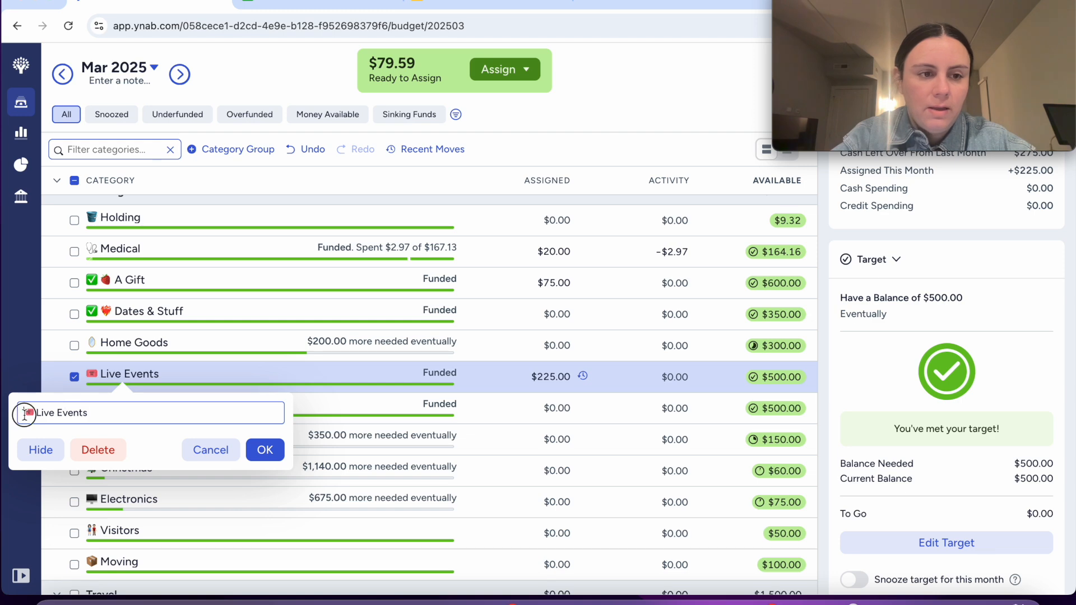
pyautogui.press('ctrl+super+space')
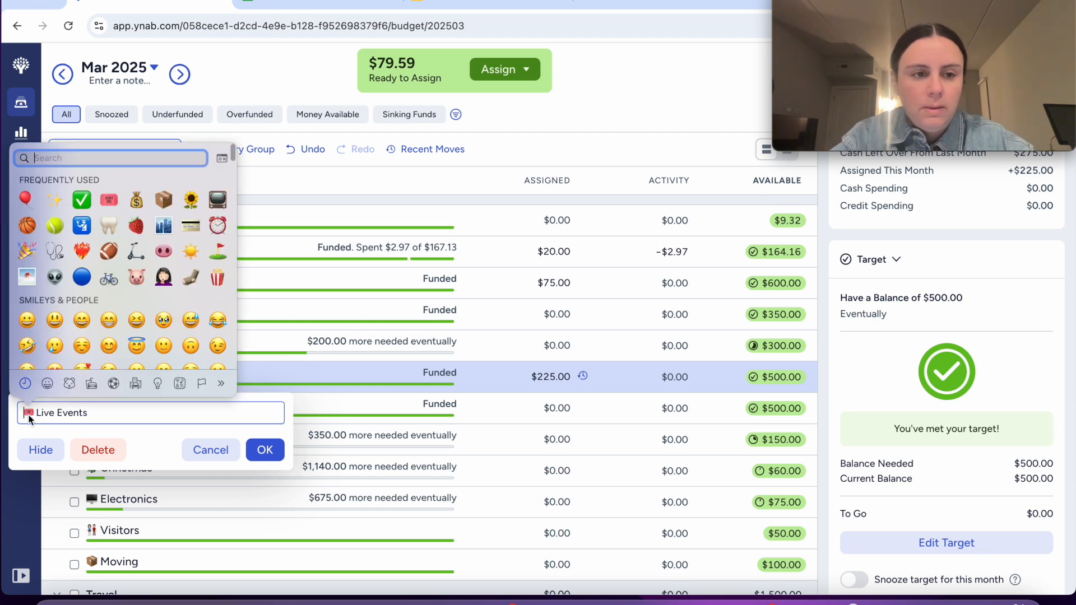
pyautogui.click(87, 209)
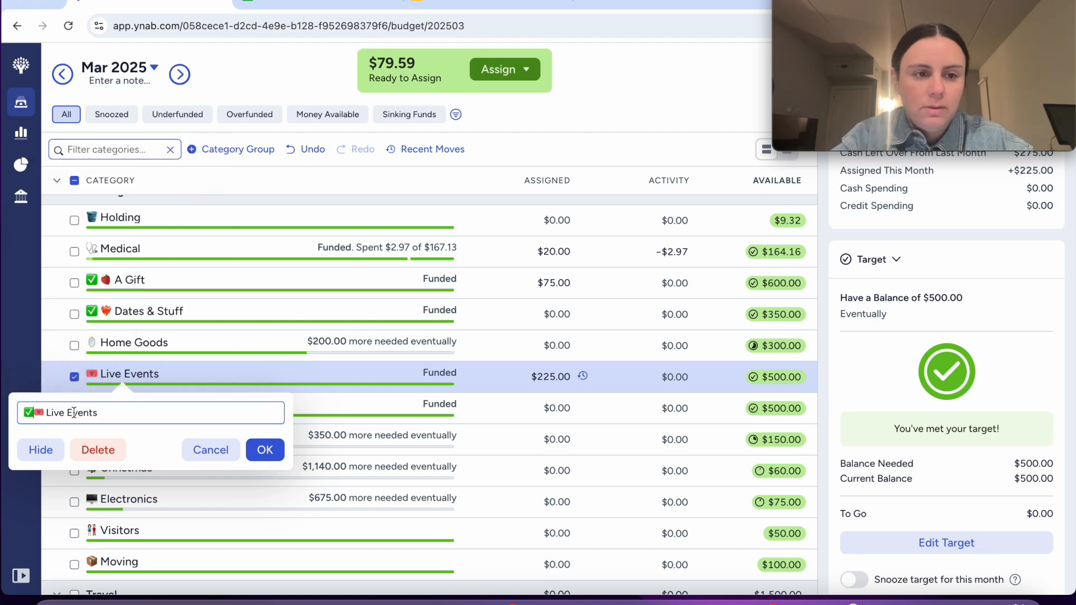
pyautogui.click(264, 452)
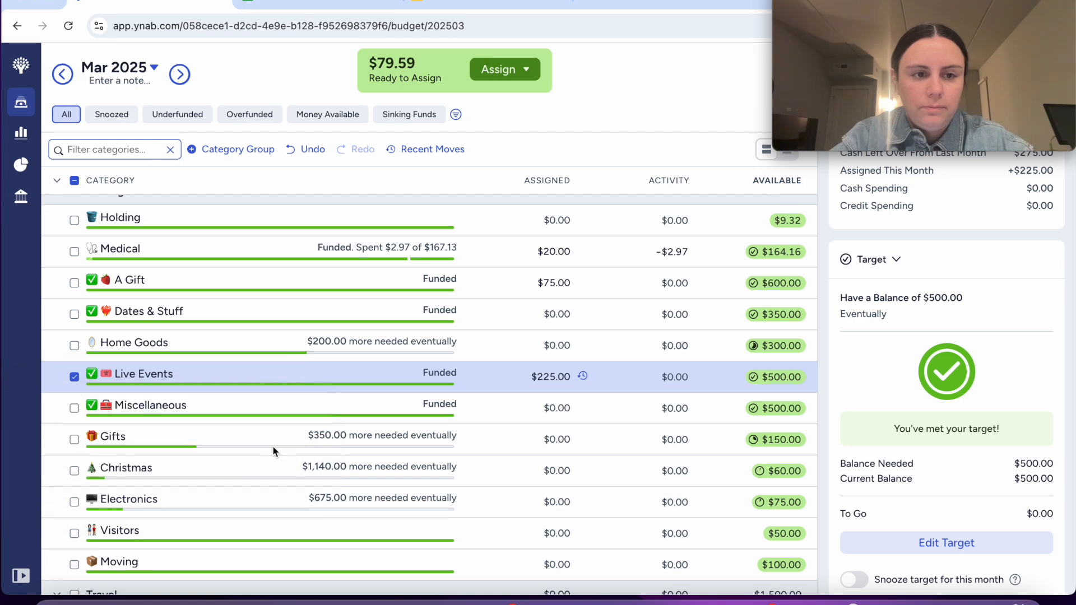
pyautogui.click(73, 377)
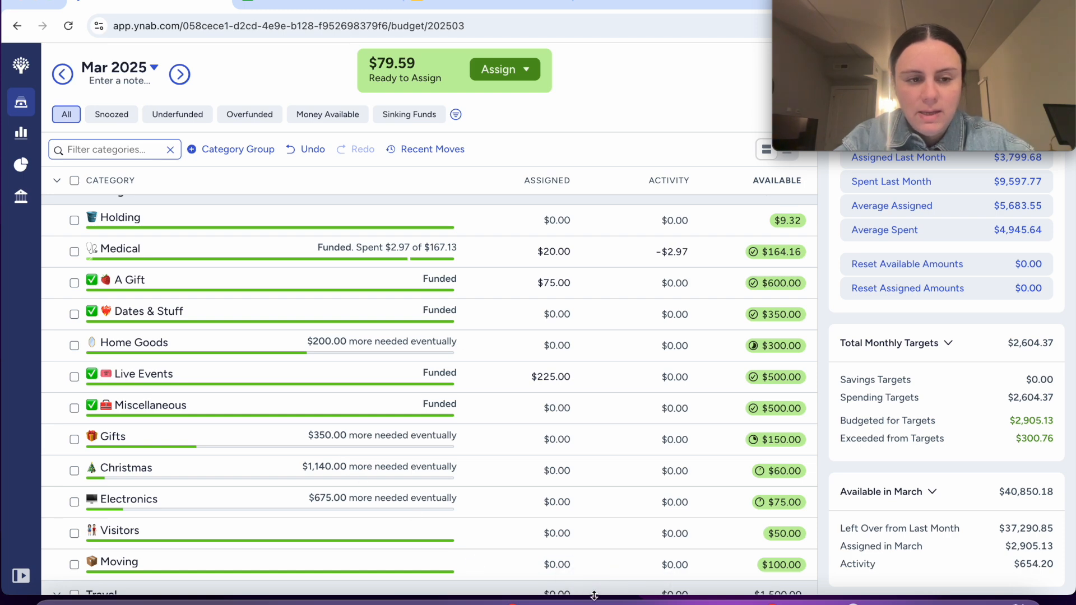
# - Assign $50 to the Moving category in the March Sinking Funds group
pyautogui.click(562, 562)
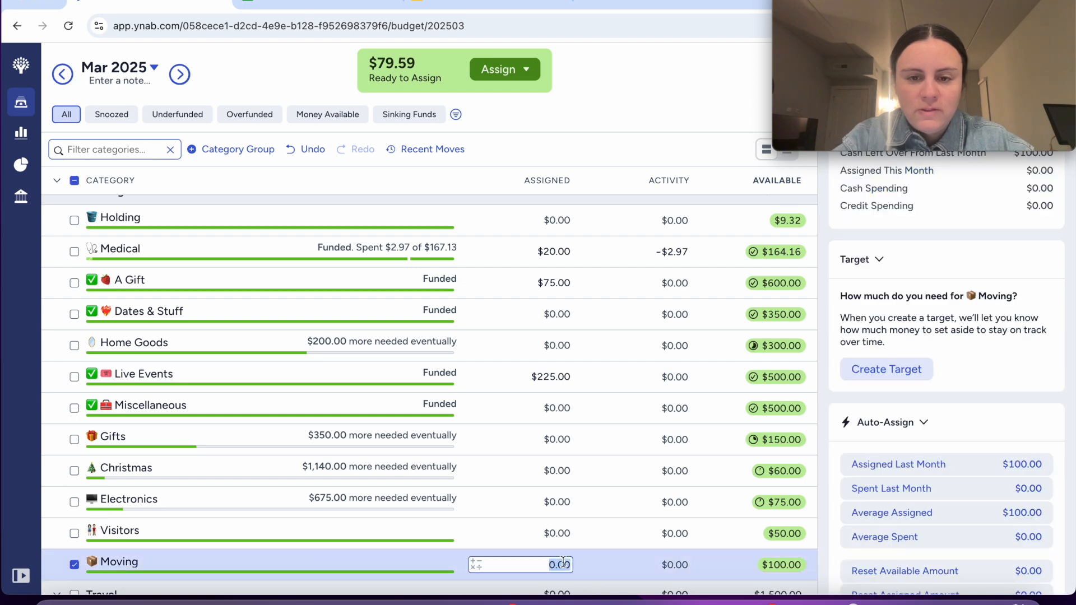
pyautogui.scroll(-1, 585, 304)
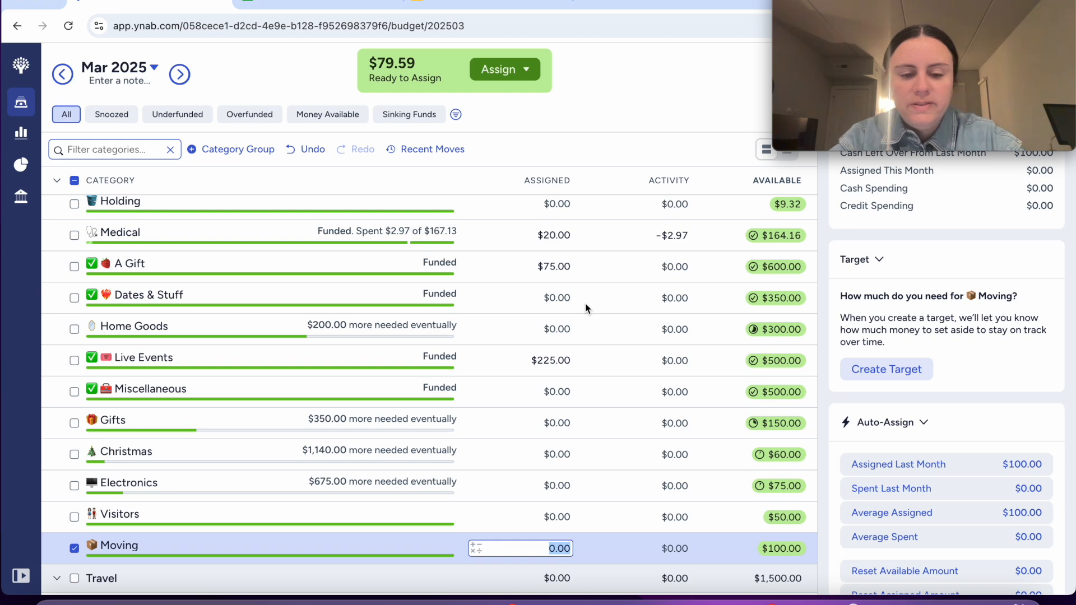
pyautogui.write('50')
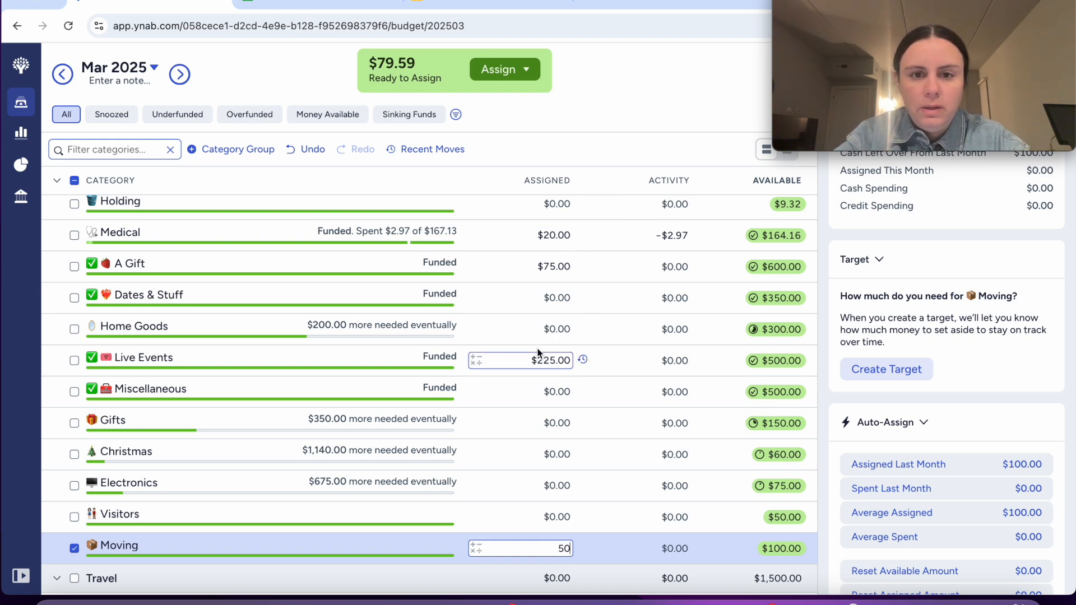
# - Assign $25 to the Home Goods category in the March Sinking Funds group
pyautogui.click(563, 332)
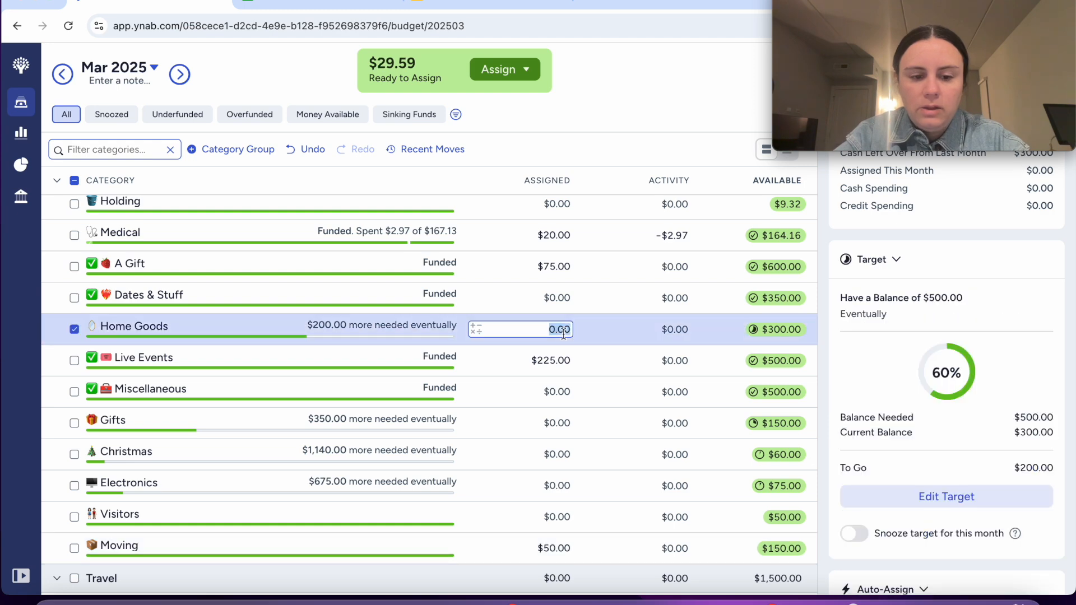
pyautogui.write('25')
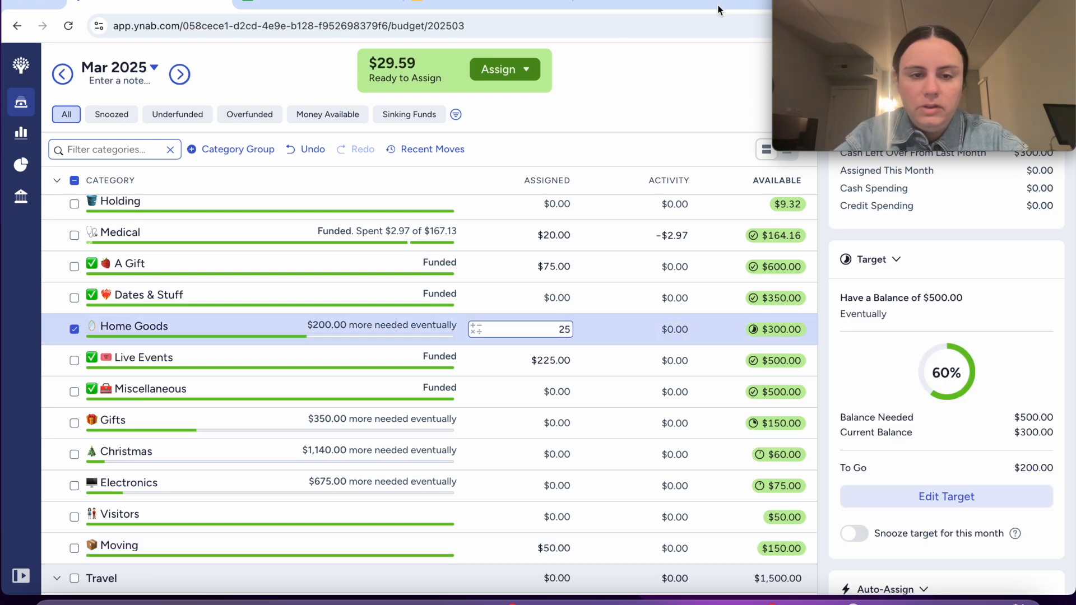
pyautogui.press('Return')
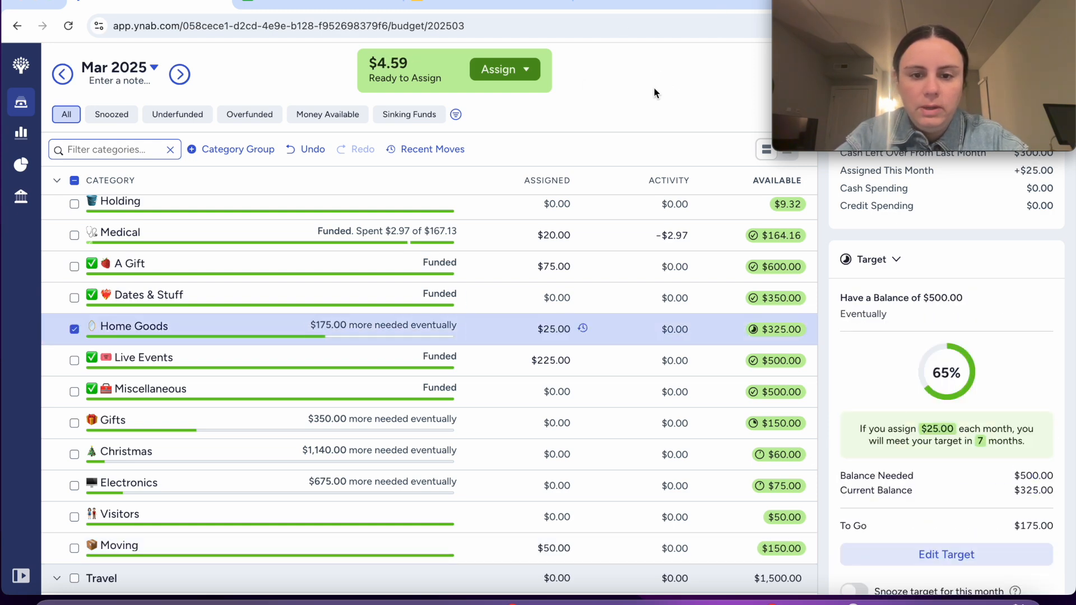
# - Assign the remaining $4.59 to the Holding category for March and deselect the category
pyautogui.click(553, 204)
pyautogui.write('4.59')
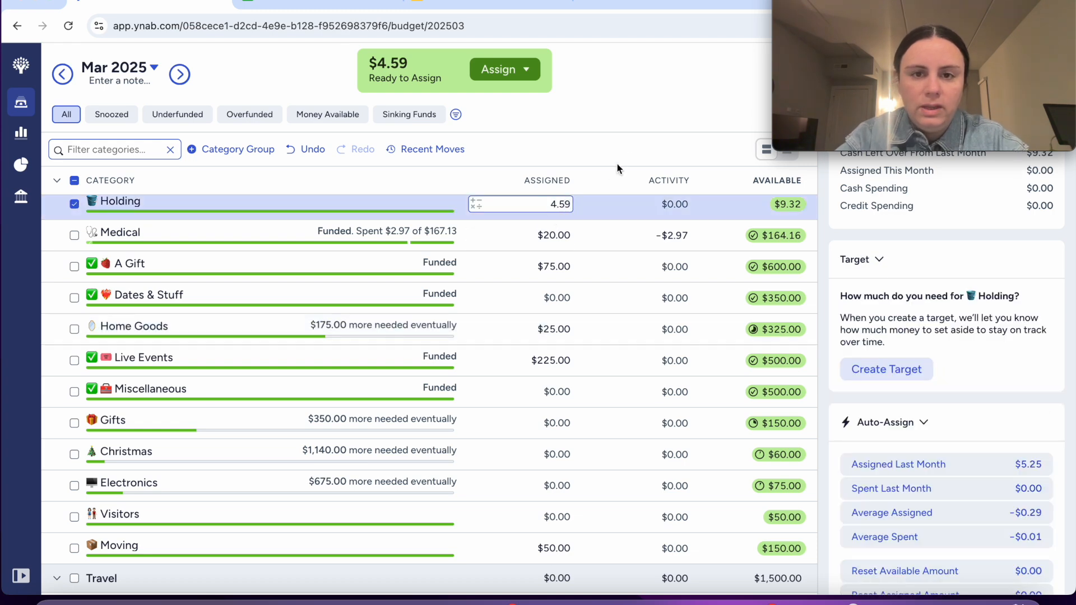
pyautogui.press('Return')
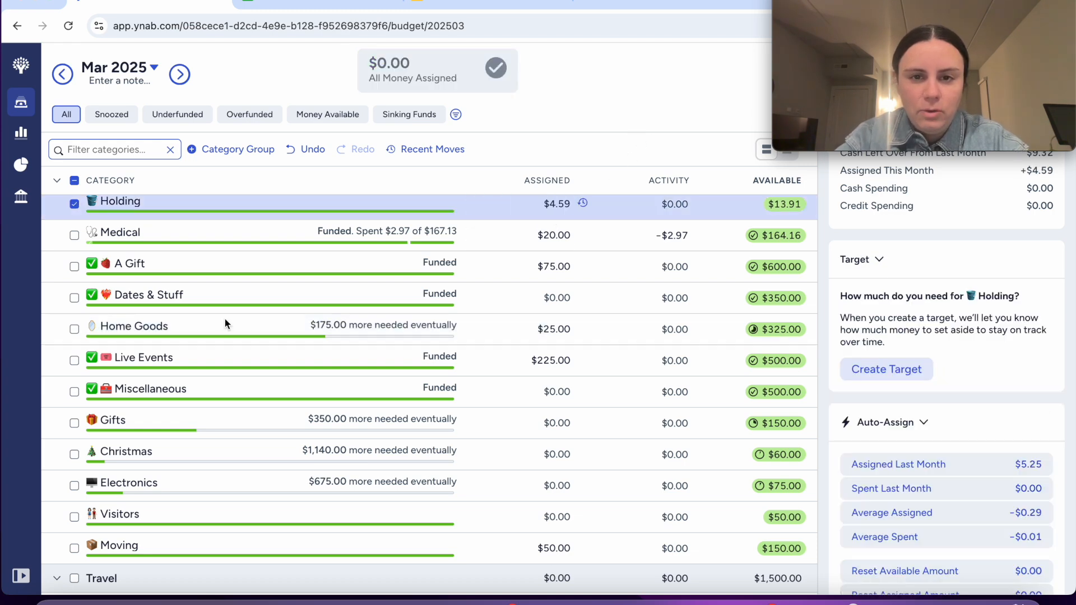
pyautogui.click(75, 205)
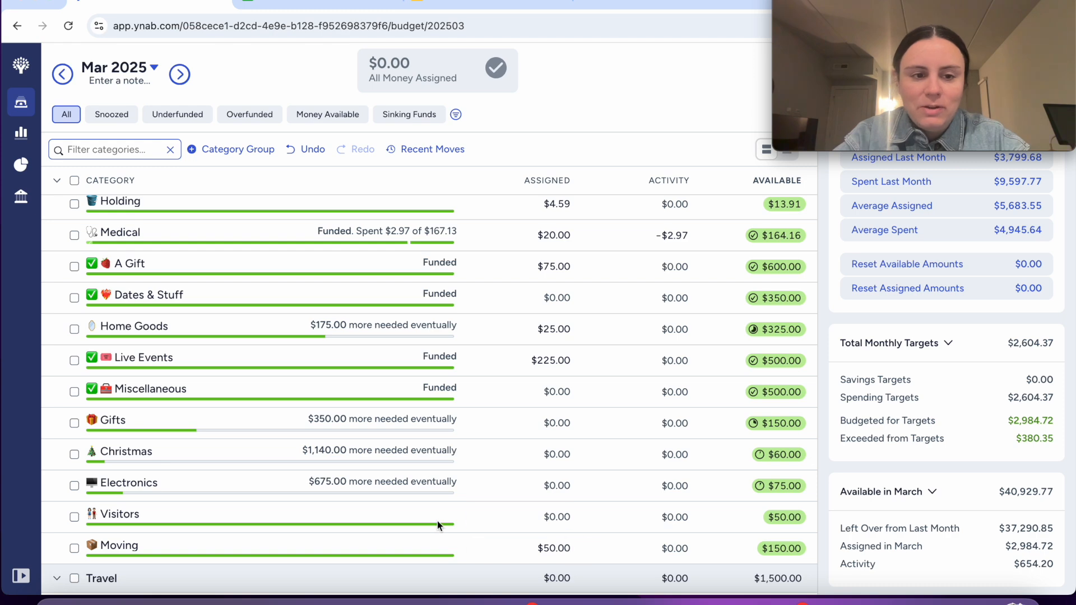
pyautogui.scroll(1, 520, 482)
pyautogui.click(520, 473)
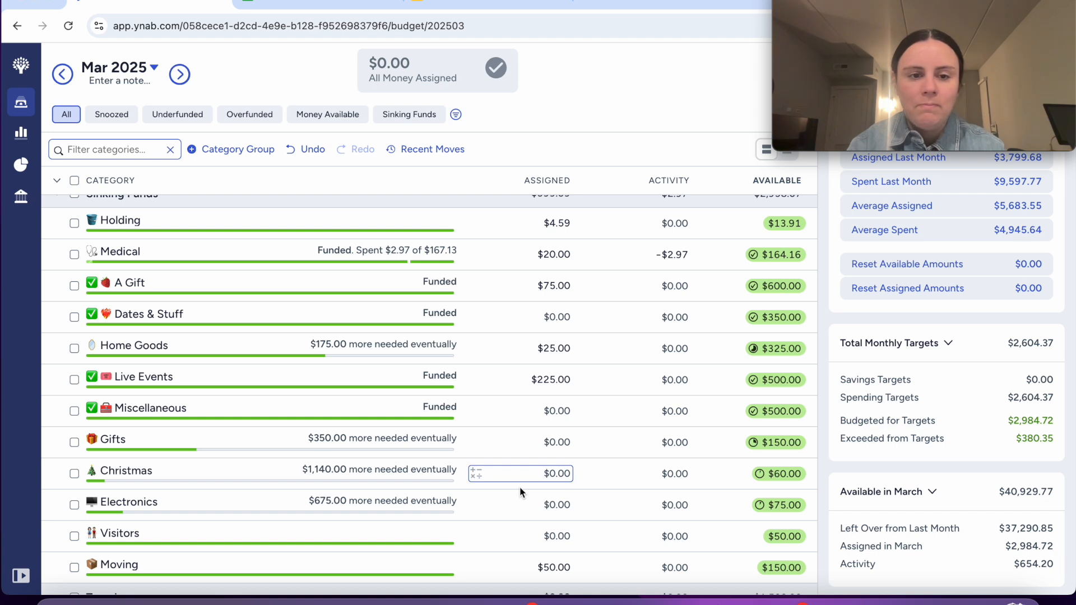
pyautogui.scroll(-1, 643, 578)
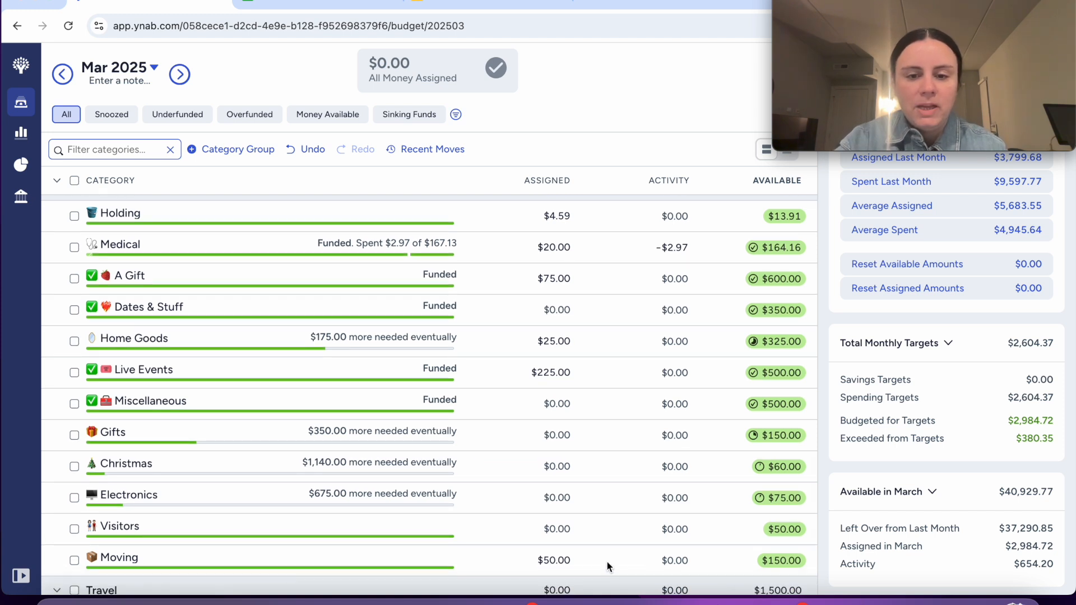
pyautogui.moveTo(591, 557)
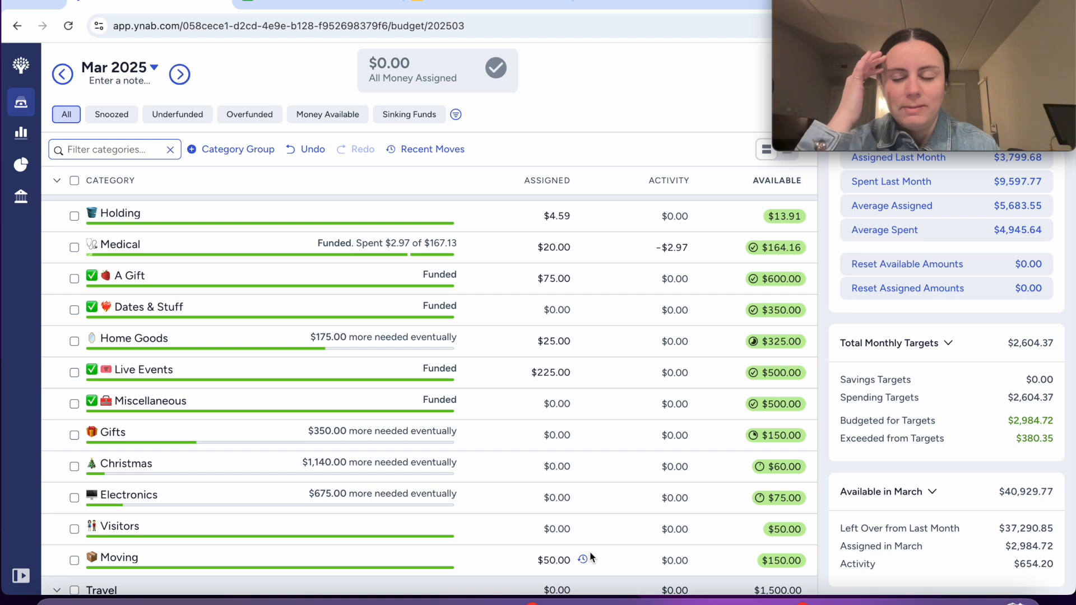
pyautogui.click(552, 553)
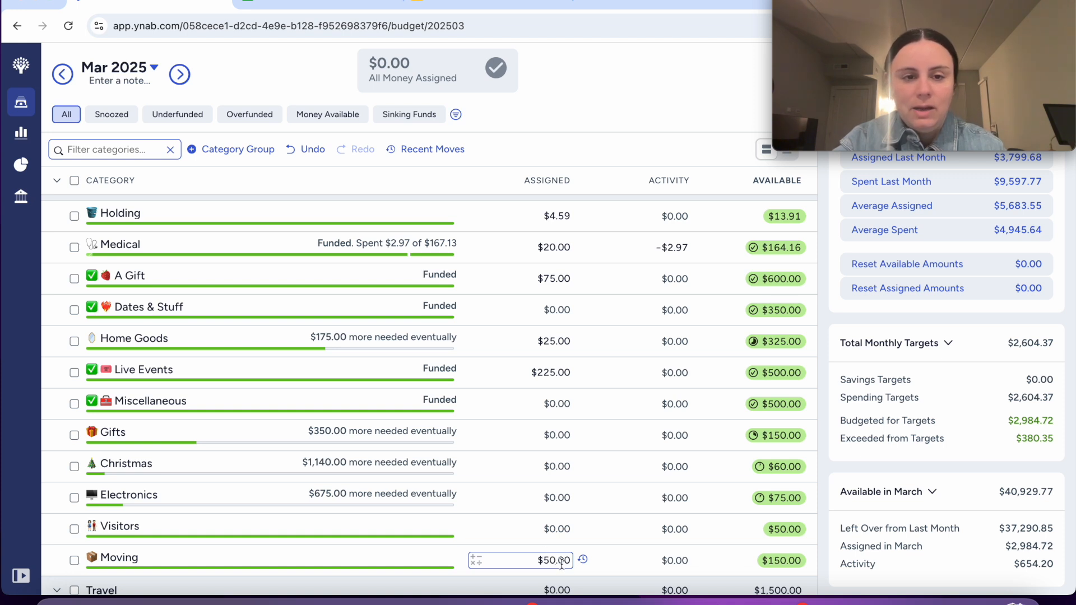
pyautogui.click(559, 377)
pyautogui.click(538, 354)
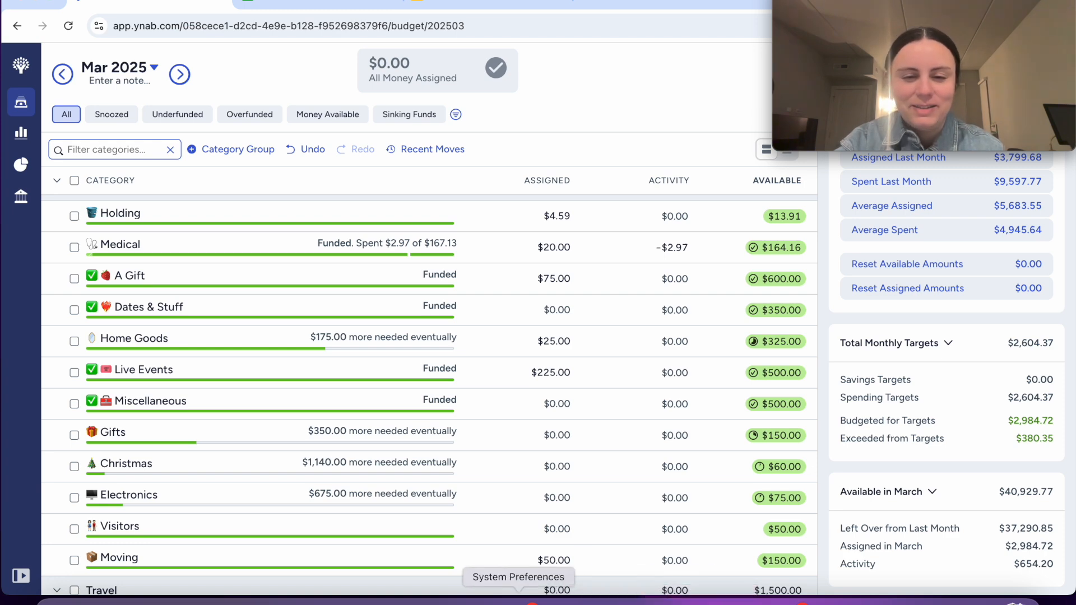
# - Switch to the Notes app and strike through the whole A Gift row in the Sinking Funds table
pyautogui.click(476, 601)
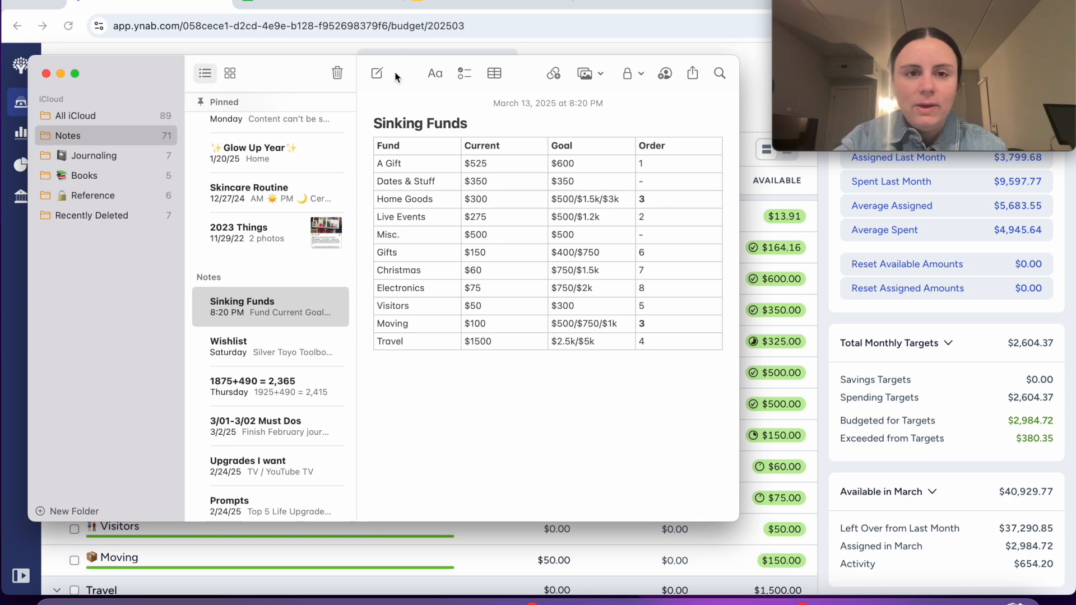
pyautogui.moveTo(404, 73); pyautogui.dragTo(436, 117)
pyautogui.moveTo(429, 208); pyautogui.dragTo(721, 206)
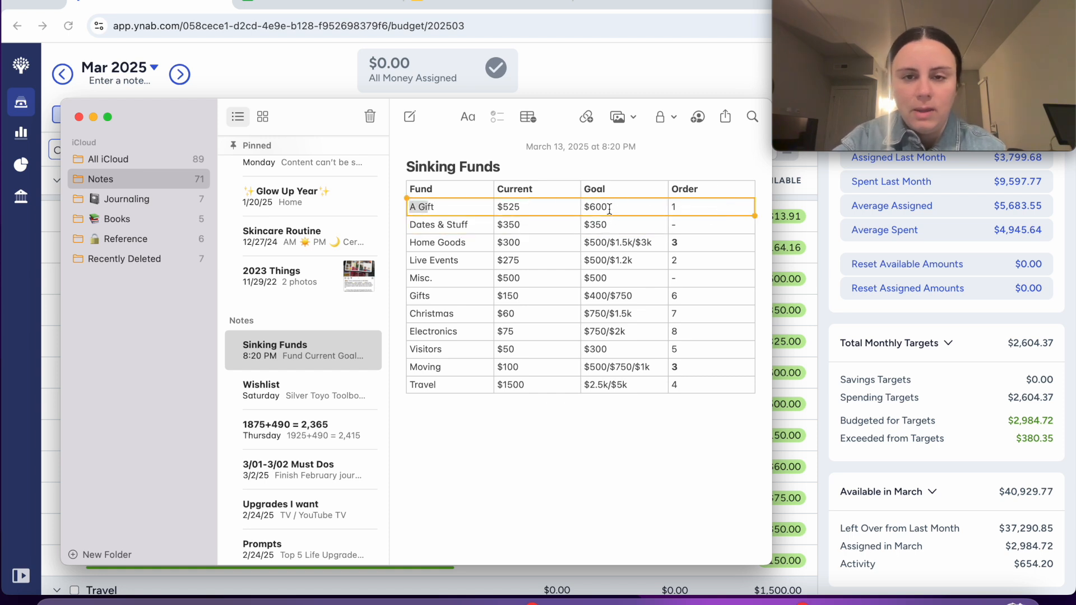
pyautogui.rightClick(573, 208)
pyautogui.click(437, 206)
pyautogui.moveTo(441, 207); pyautogui.dragTo(695, 207)
pyautogui.click(469, 117)
pyautogui.click(502, 151)
# - Strike through the whole Live Events row in the Sinking Funds table and deselect it
pyautogui.moveTo(410, 260); pyautogui.dragTo(680, 262)
pyautogui.rightClick(679, 262)
pyautogui.click(470, 118)
pyautogui.click(470, 117)
pyautogui.click(502, 151)
pyautogui.click(597, 417)
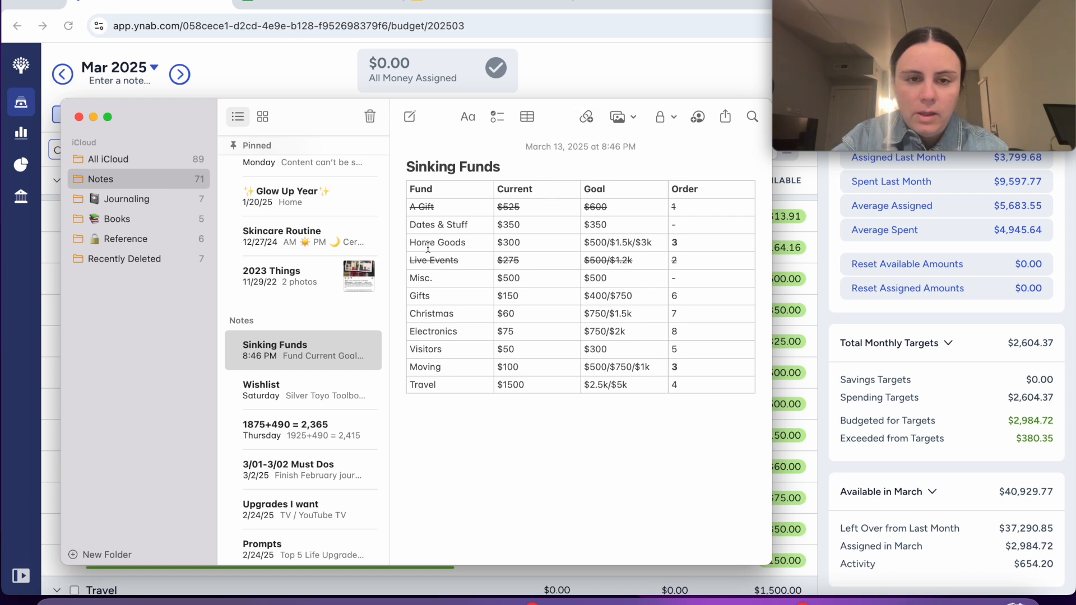
pyautogui.moveTo(413, 246); pyautogui.dragTo(682, 241)
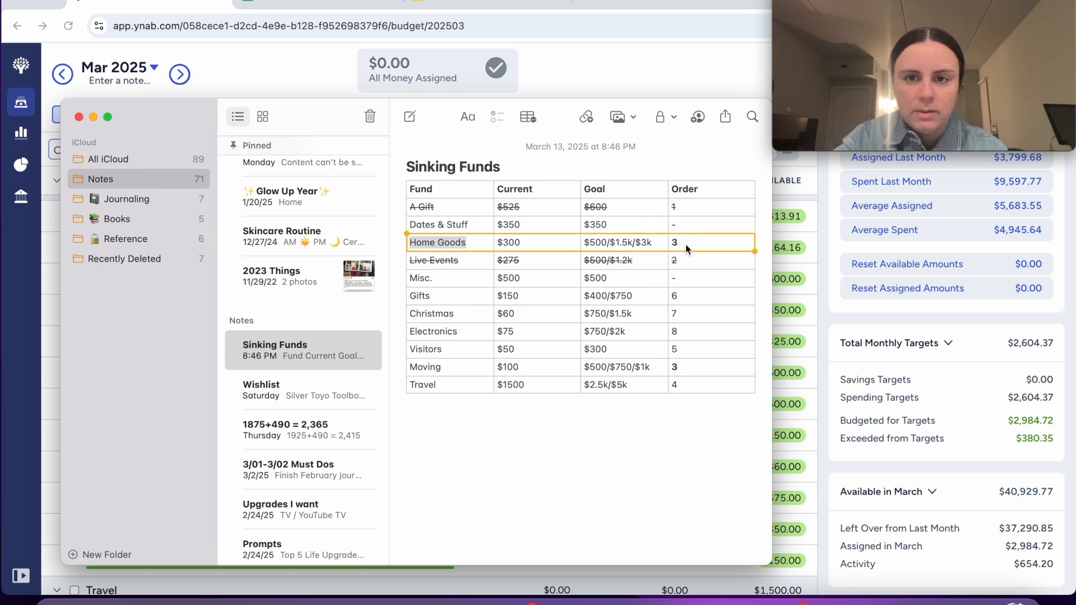
pyautogui.rightClick(685, 244)
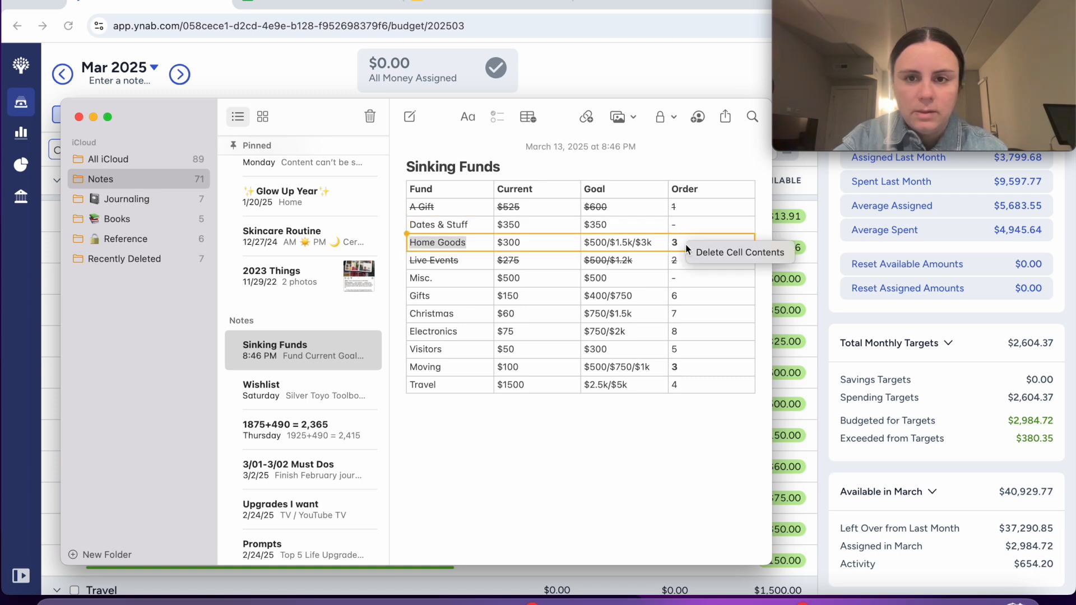
pyautogui.click(520, 246)
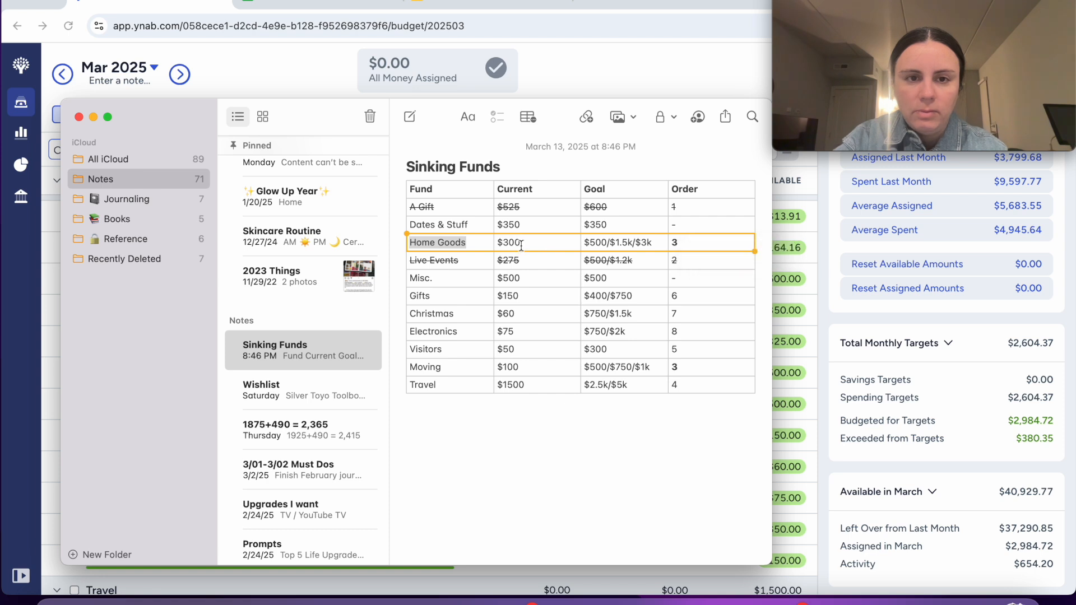
pyautogui.click(472, 119)
pyautogui.click(659, 463)
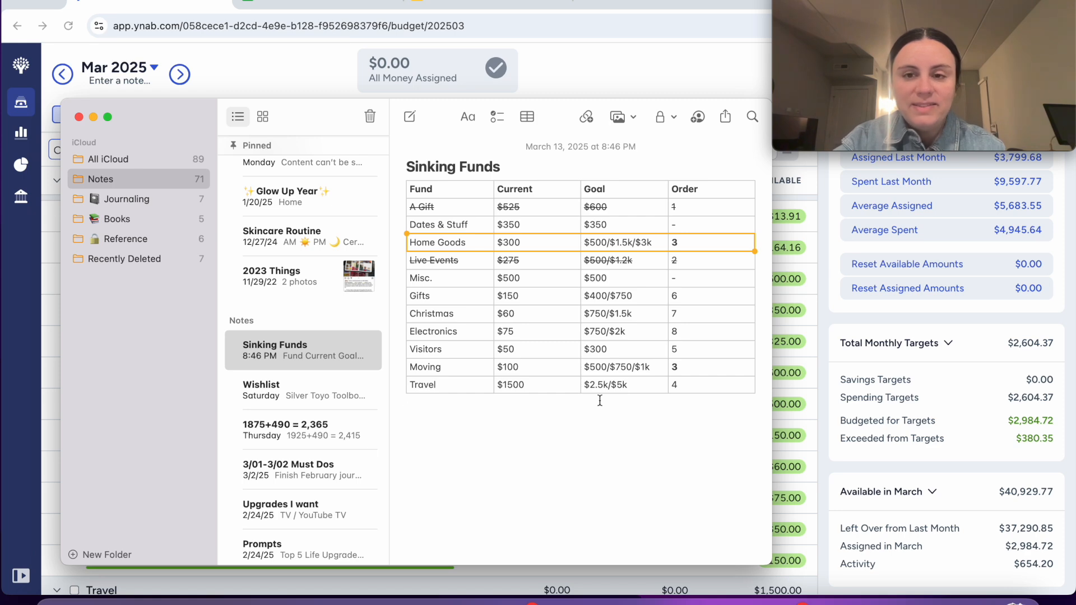
# - Close the Sinking Funds note window to return to the March budget
pyautogui.click(80, 119)
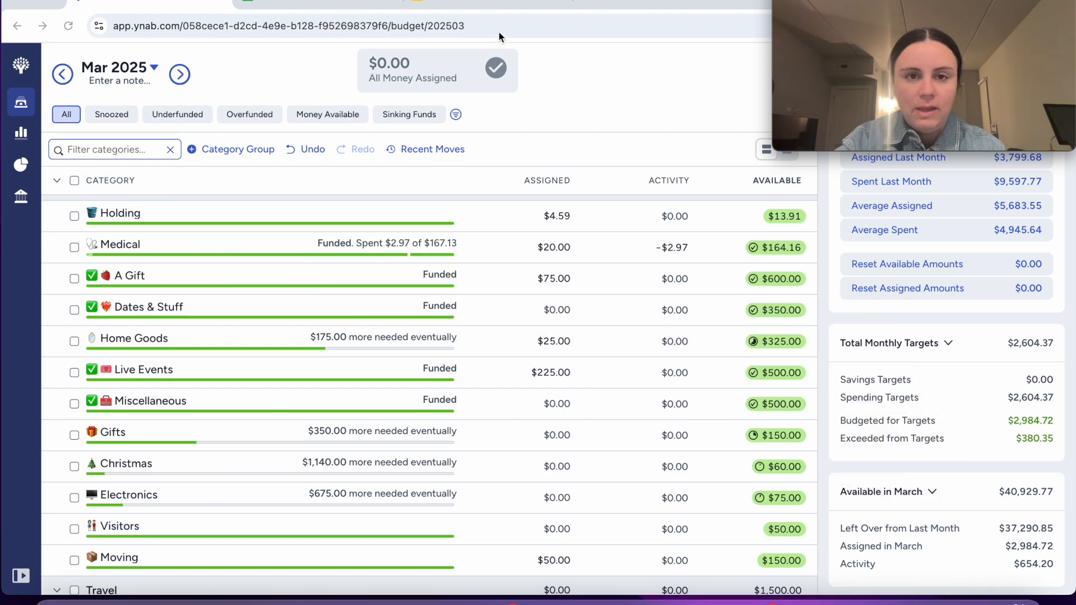